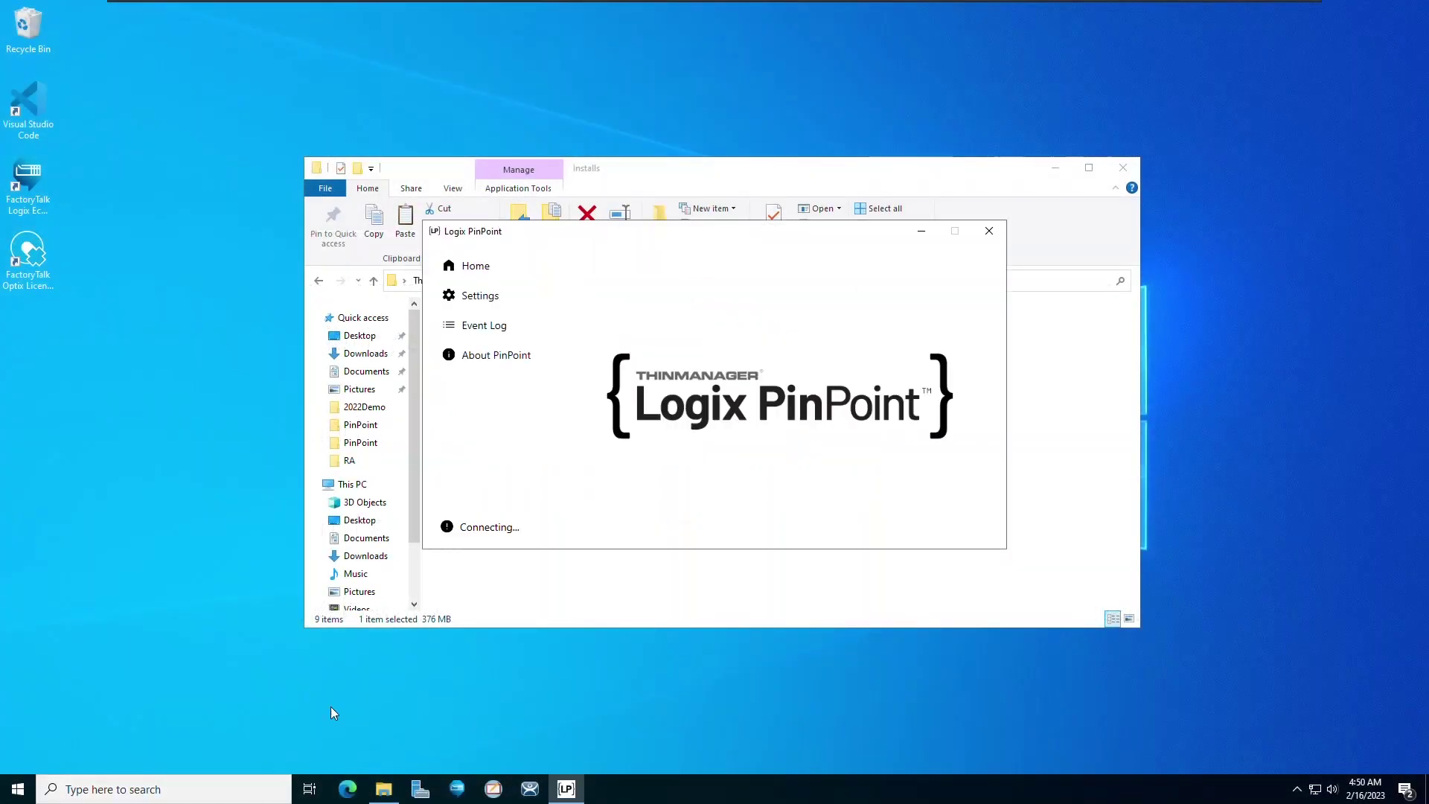
- Enable Initial Project in PinPoint Settings and paste the C:\Demo\2022Demo\ folder path into it
left_click(476, 297)
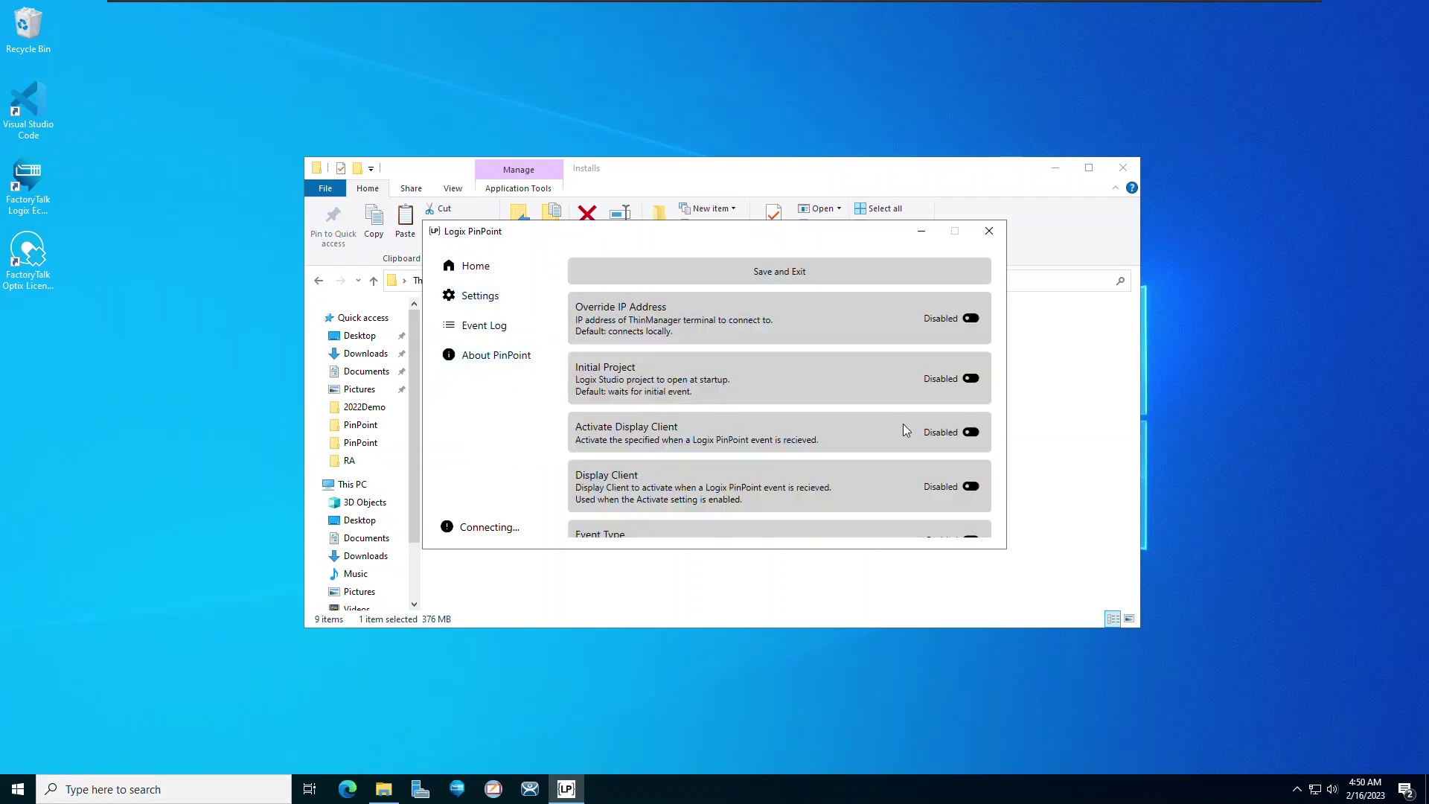
left_click(971, 378)
left_click(881, 425)
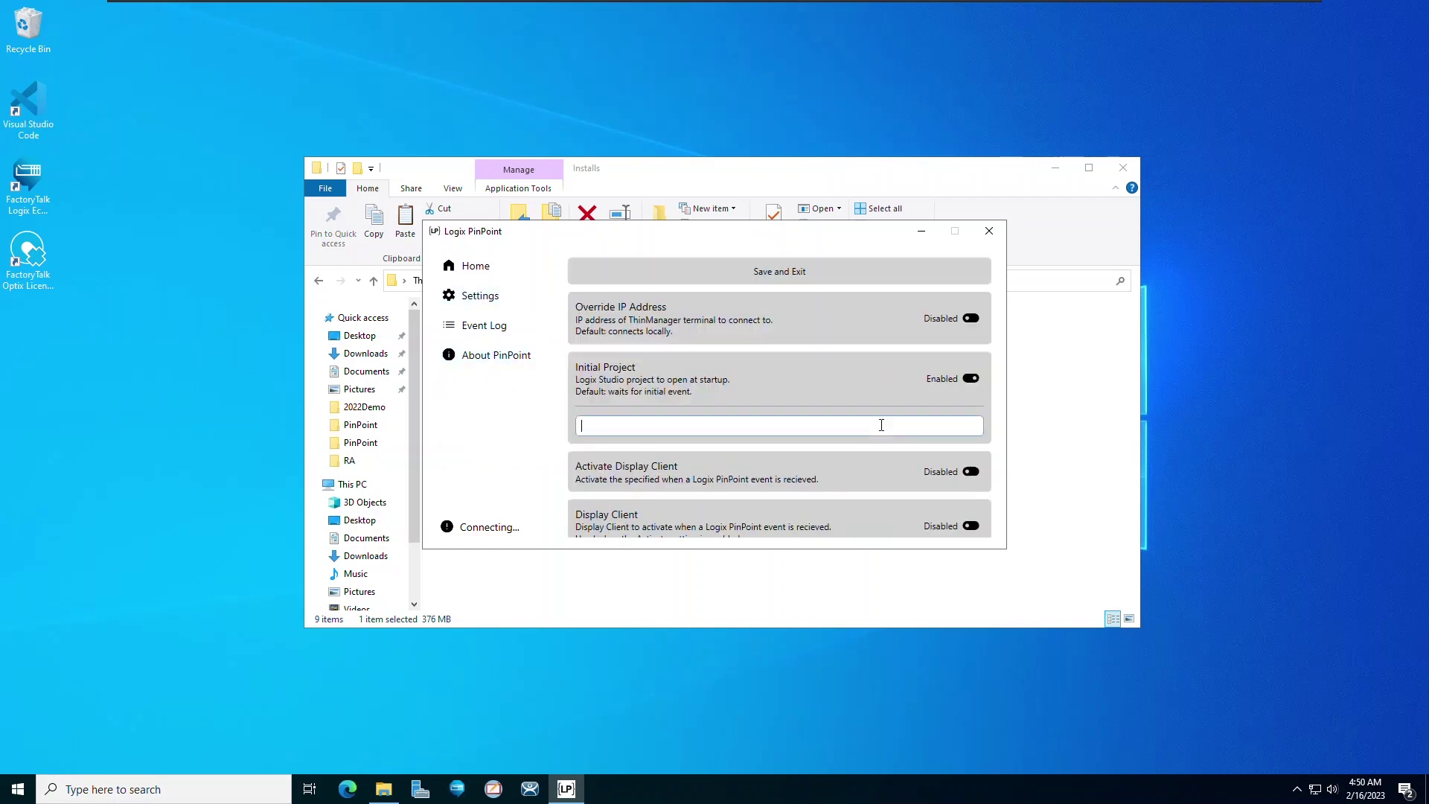
left_click(383, 790)
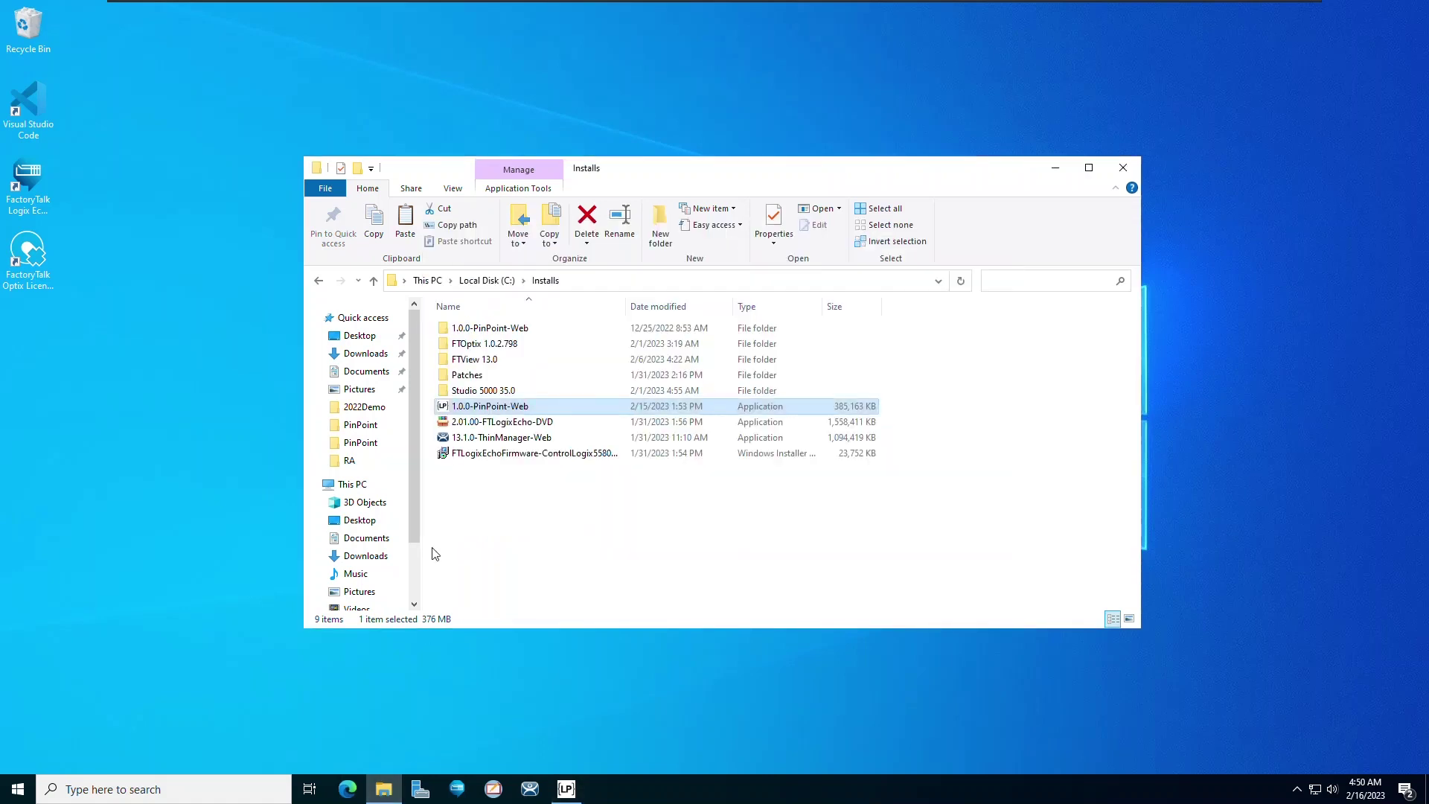
left_click(364, 407)
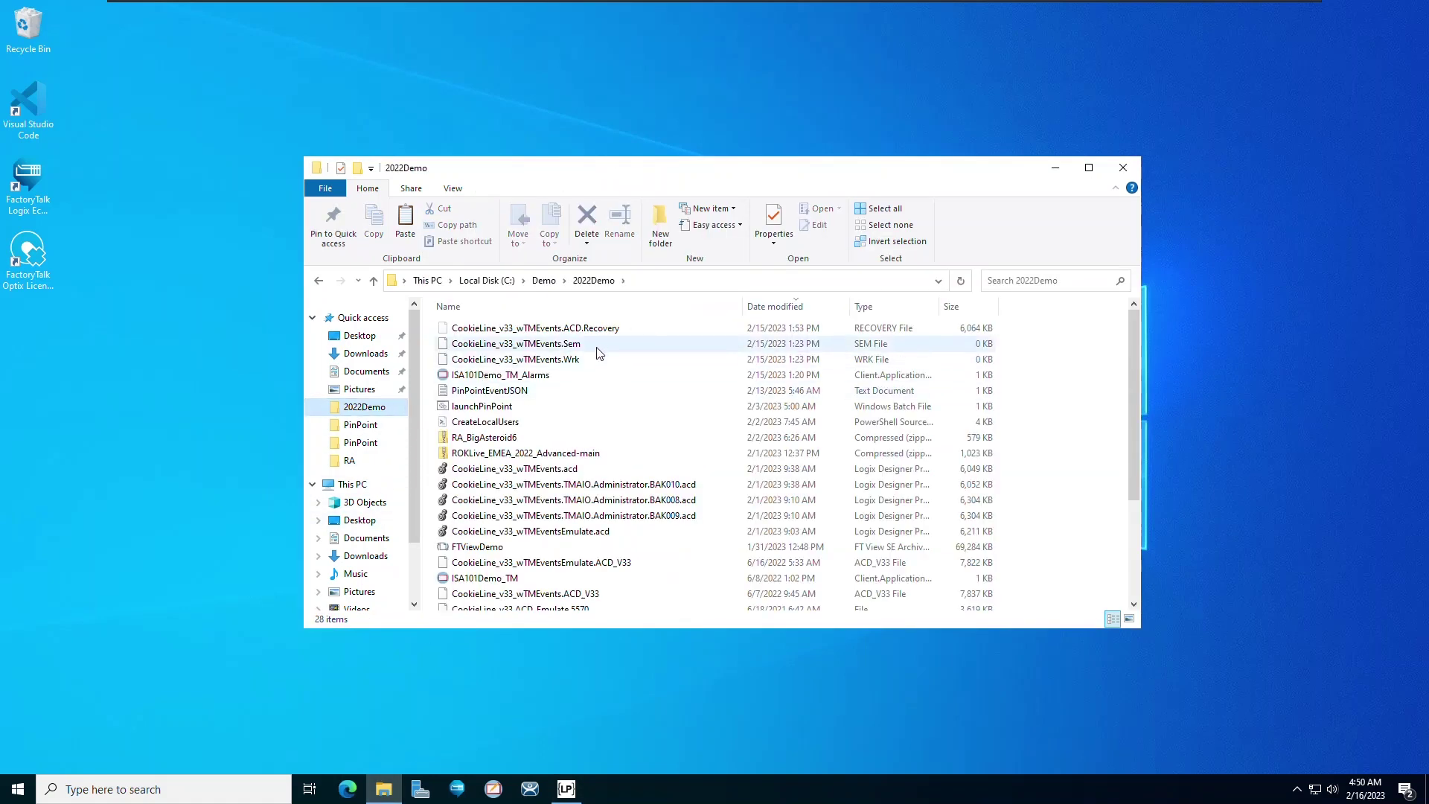
left_click(638, 282)
key("ctrl+c")
left_click(567, 790)
key("ctrl+v")
- Append the CookieLine_v33_wTMEvents.acd file name to the initial project path
key("Return")
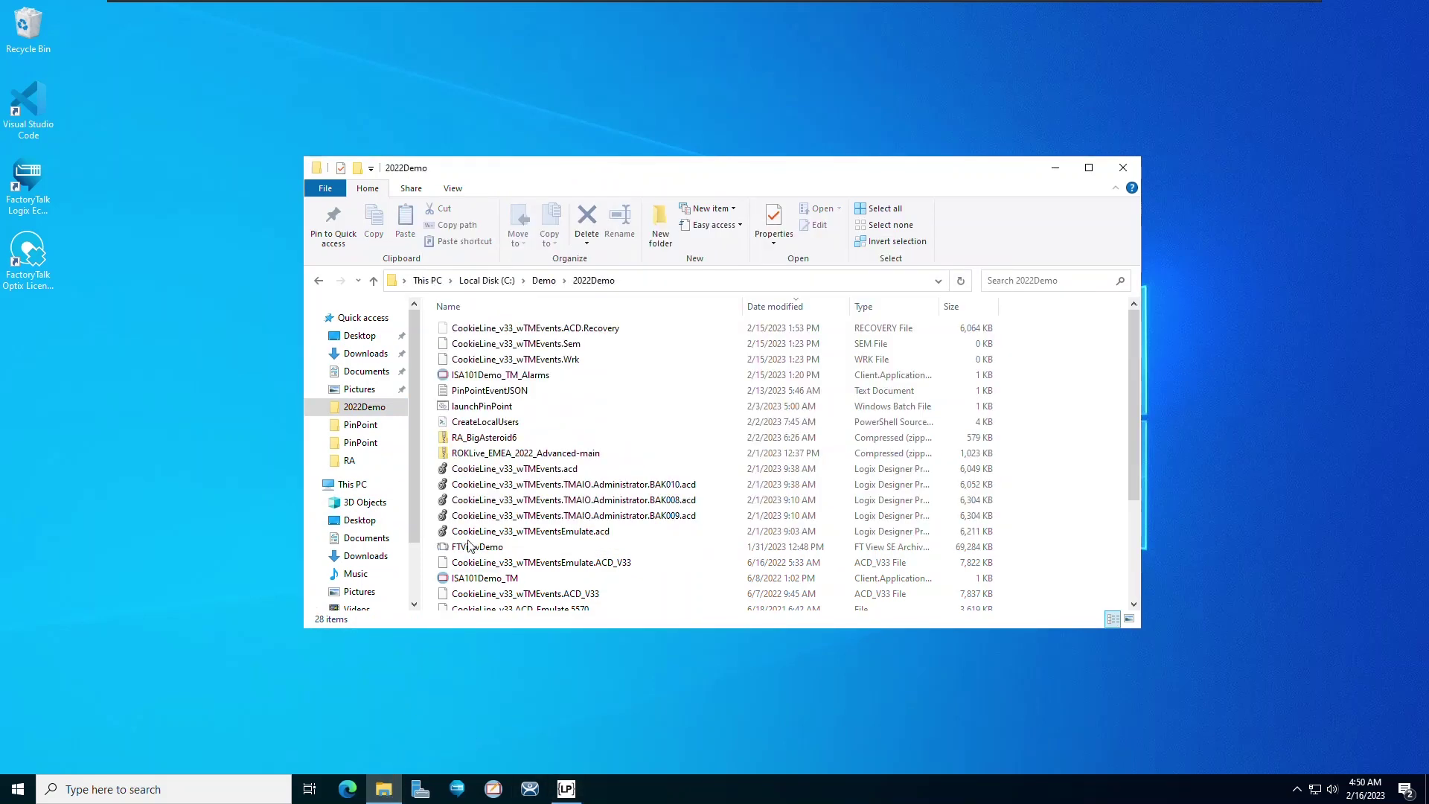
left_click(625, 476)
key("F2")
key("ctrl+c")
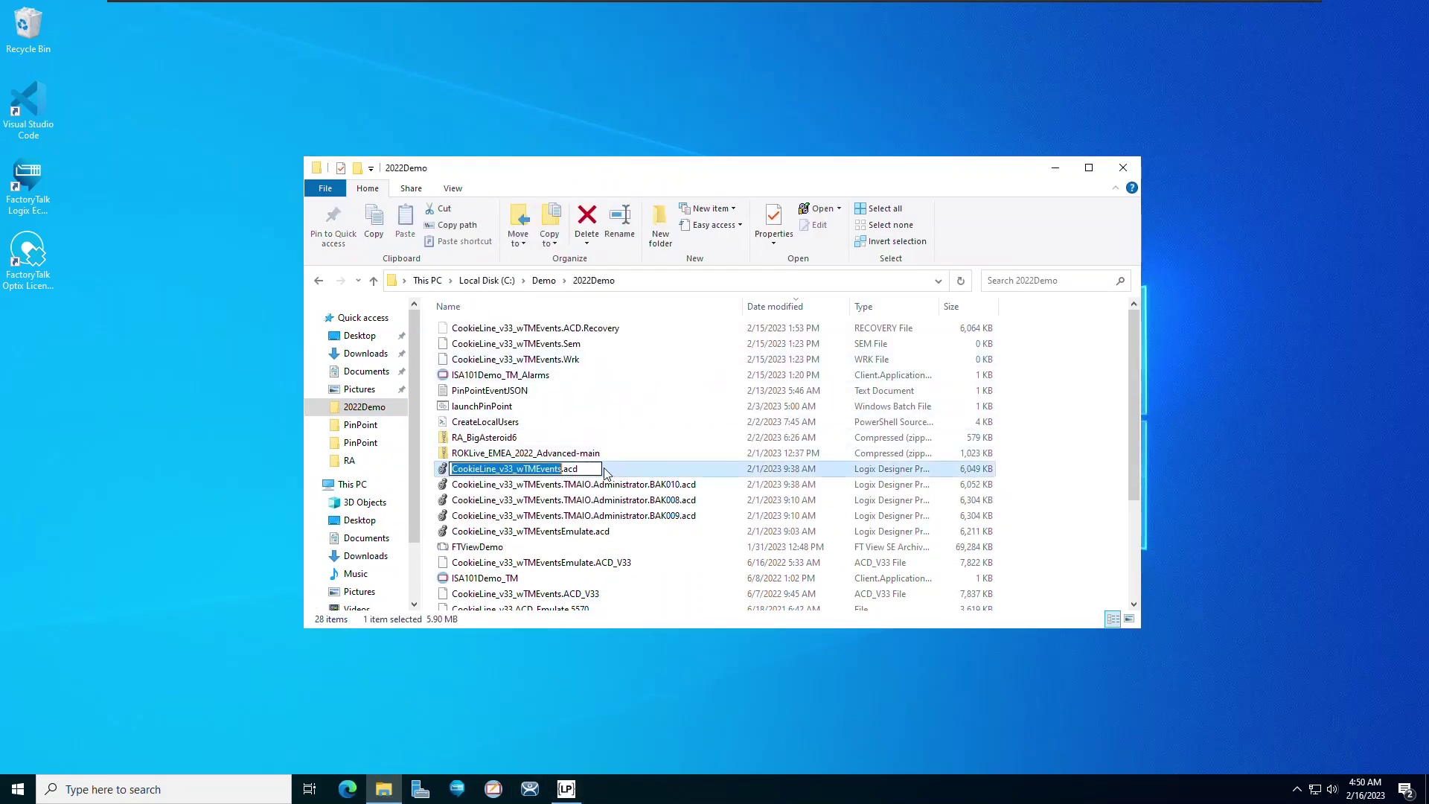
key("alt+Tab")
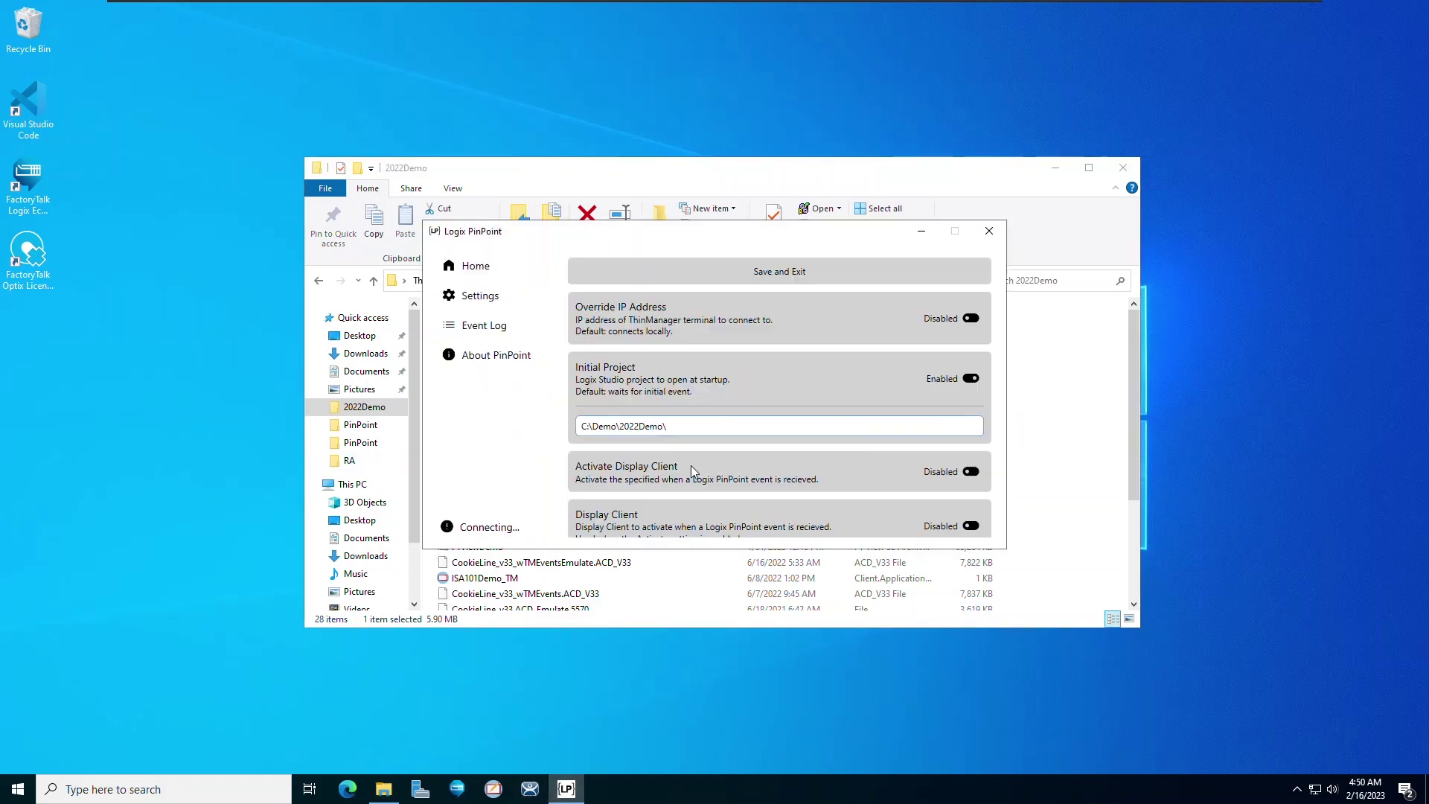
key("ctrl+v")
- Search Windows for 'factorytalk' and launch FactoryTalk Activation Manager
left_click(236, 795)
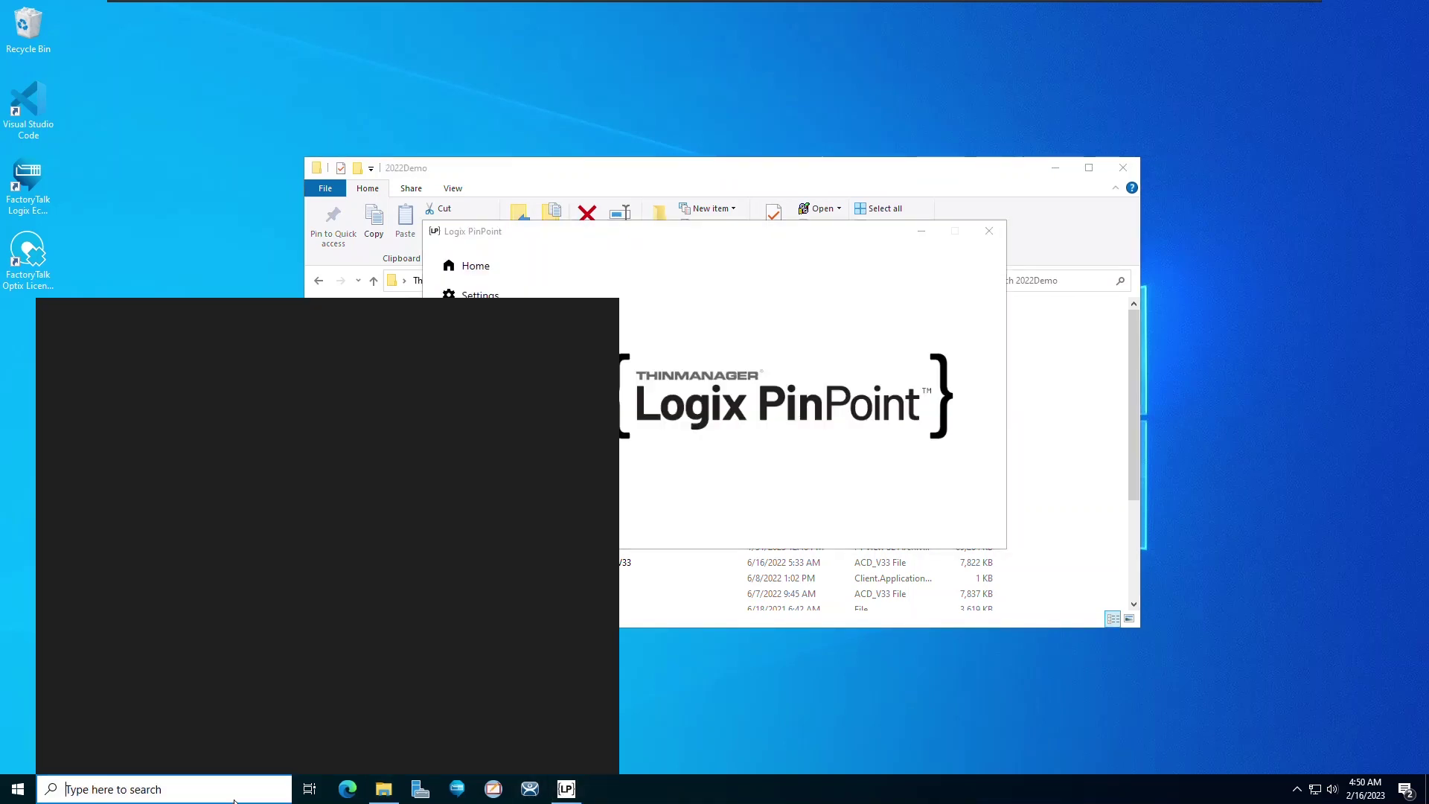
type("factorytalk")
key("BackSpace")
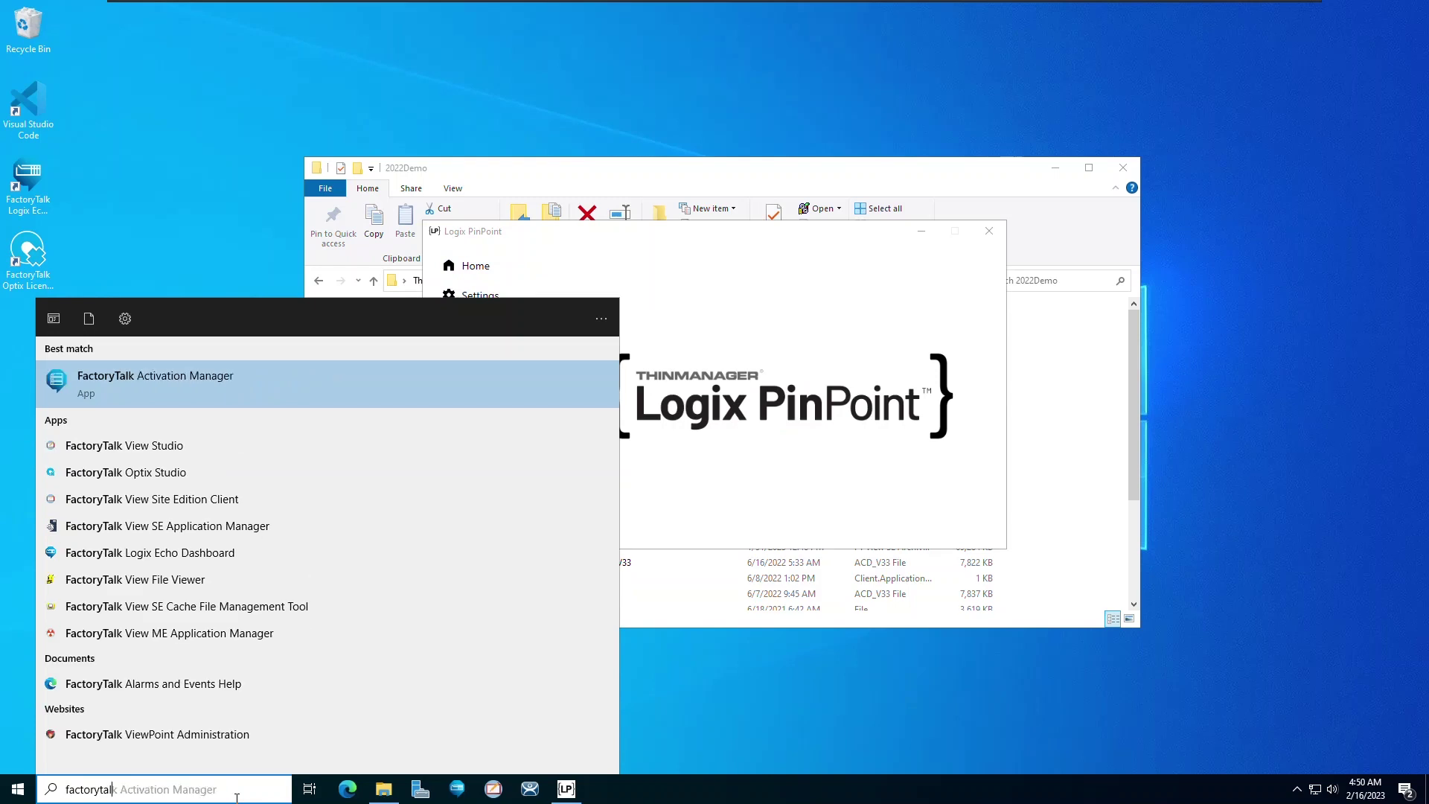
type("k")
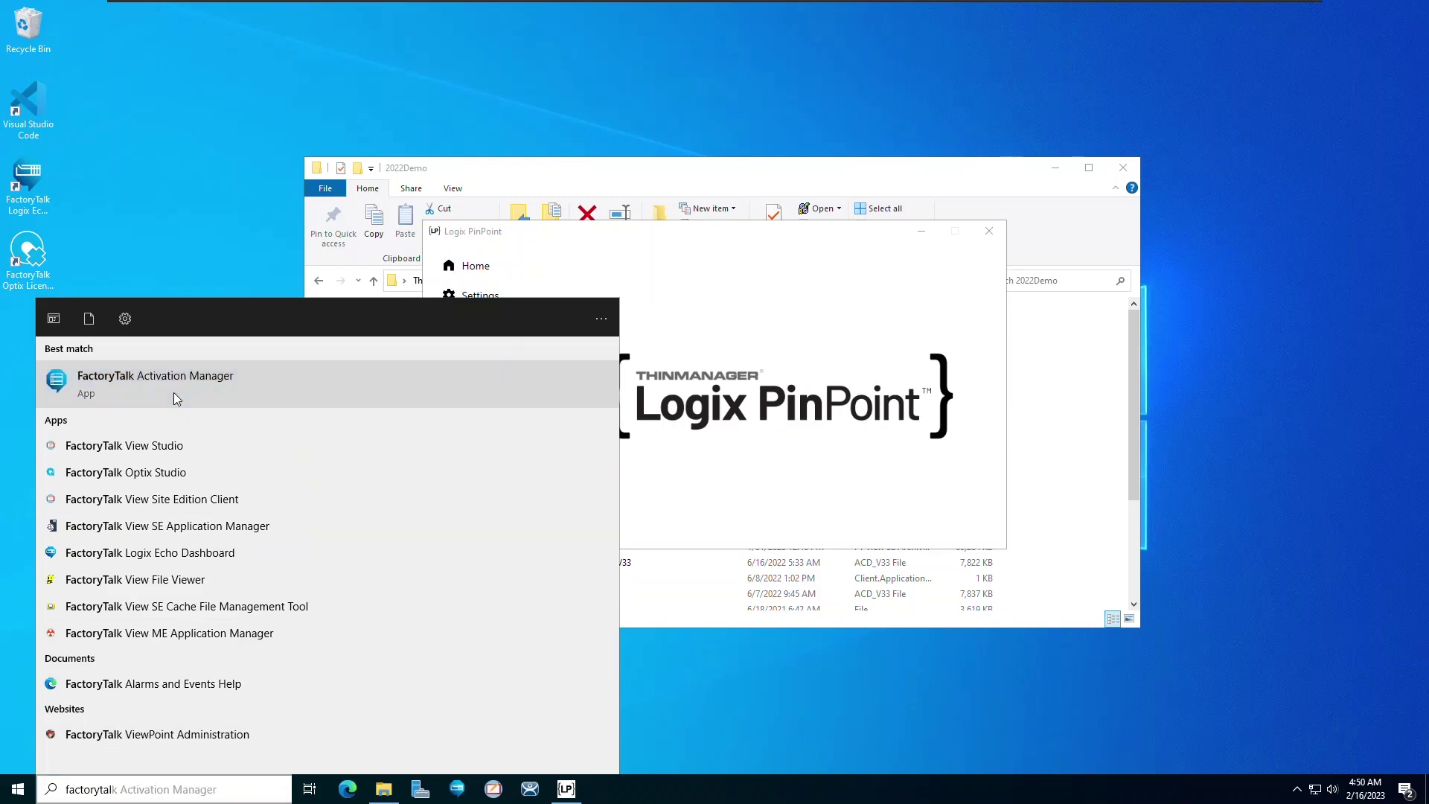
left_click(174, 393)
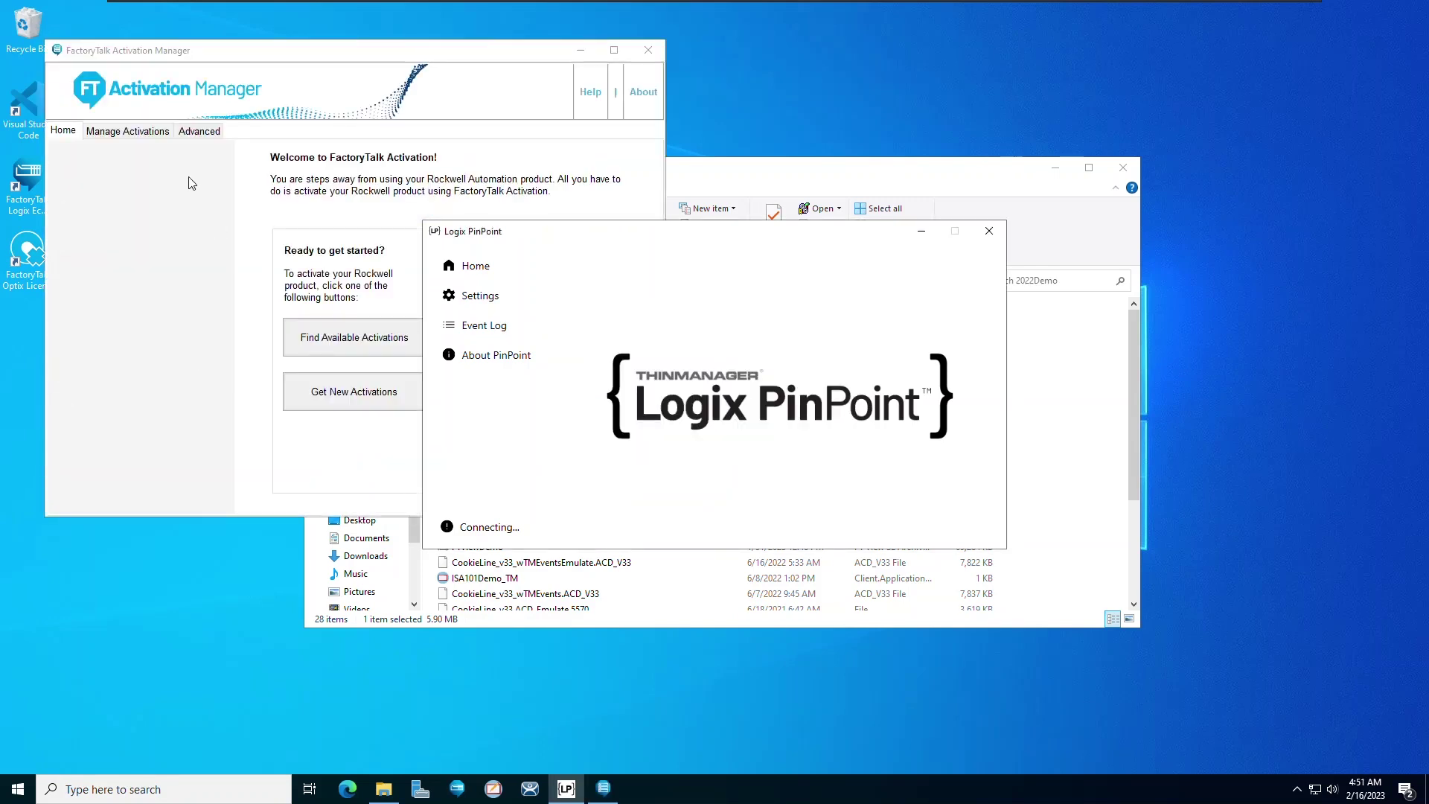
- Review existing licence activations, then open Get New Activations at the Serial # and Product Key cells
left_click(148, 131)
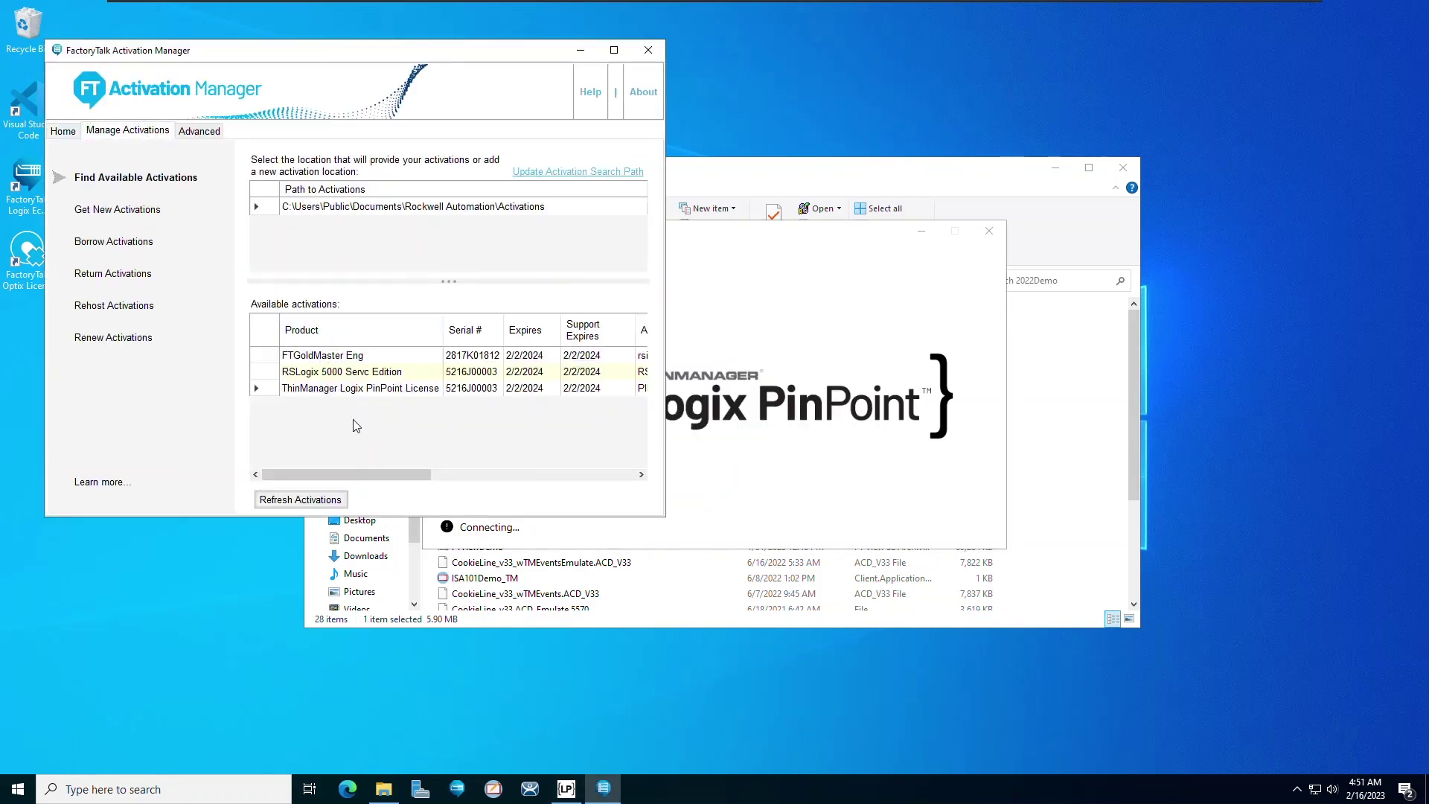
left_click_drag(380, 475, 332, 471)
left_click(132, 215)
left_click(289, 272)
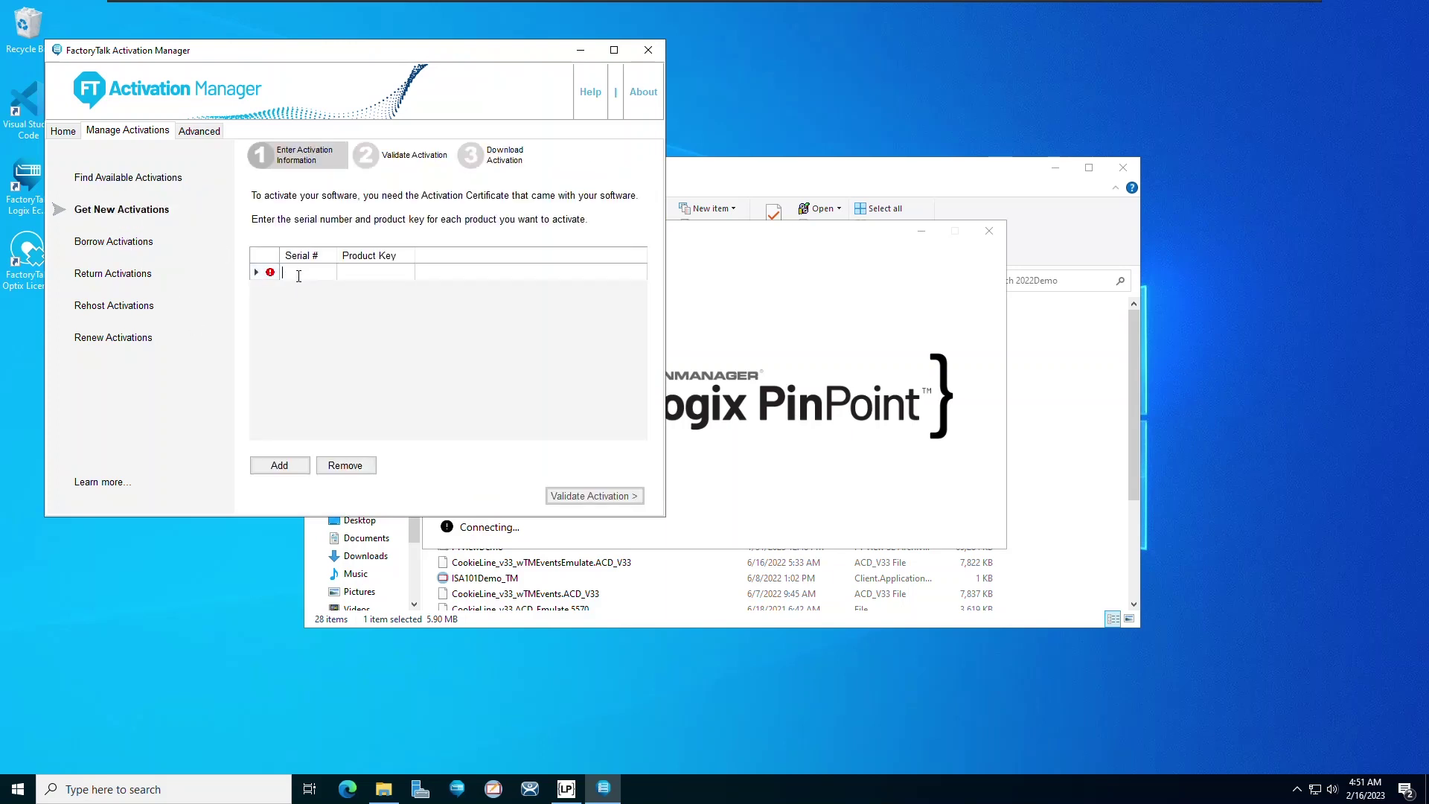
left_click(371, 273)
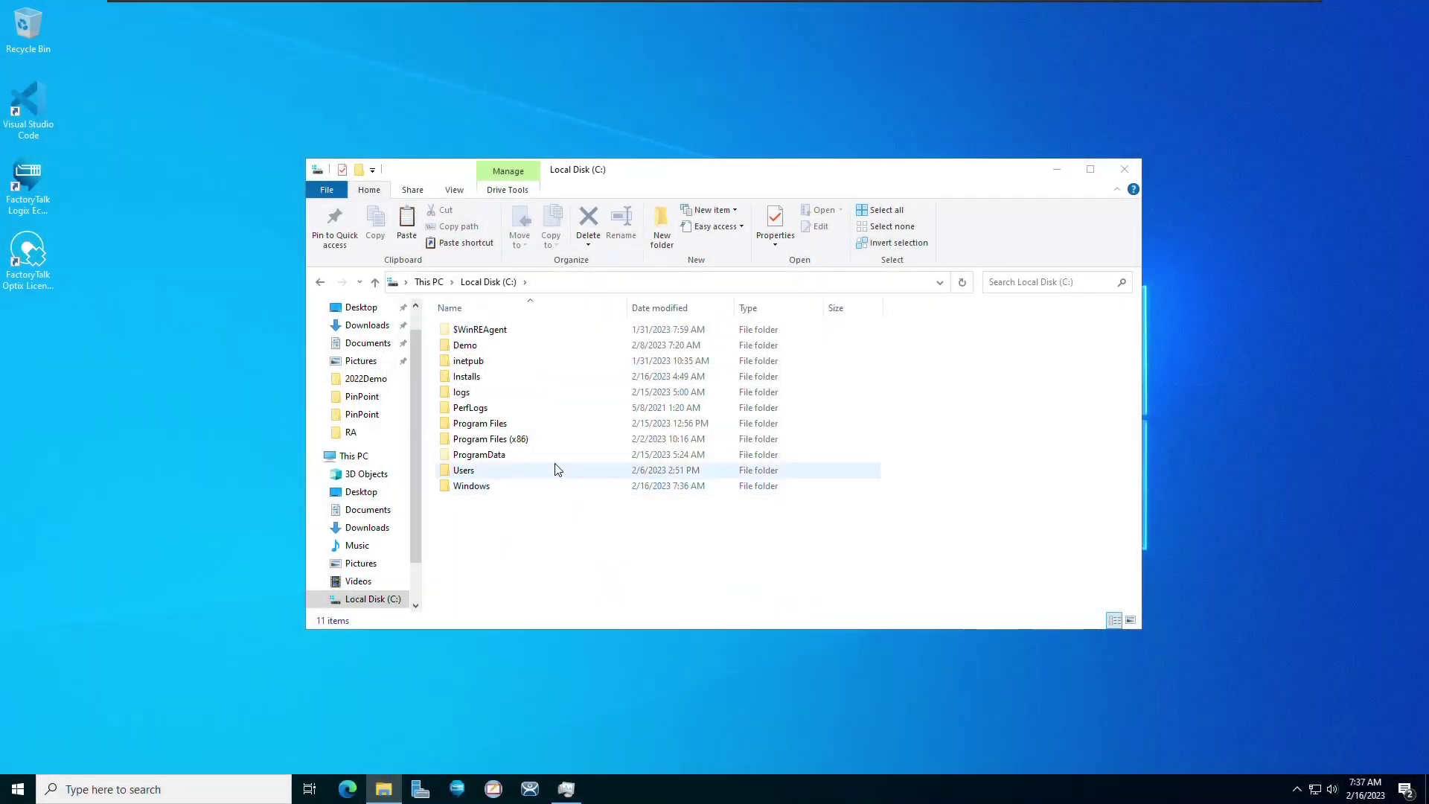
- Copy TermMon.ocx from the Rockwell Software PinPoint installation folder
double_click(549, 439)
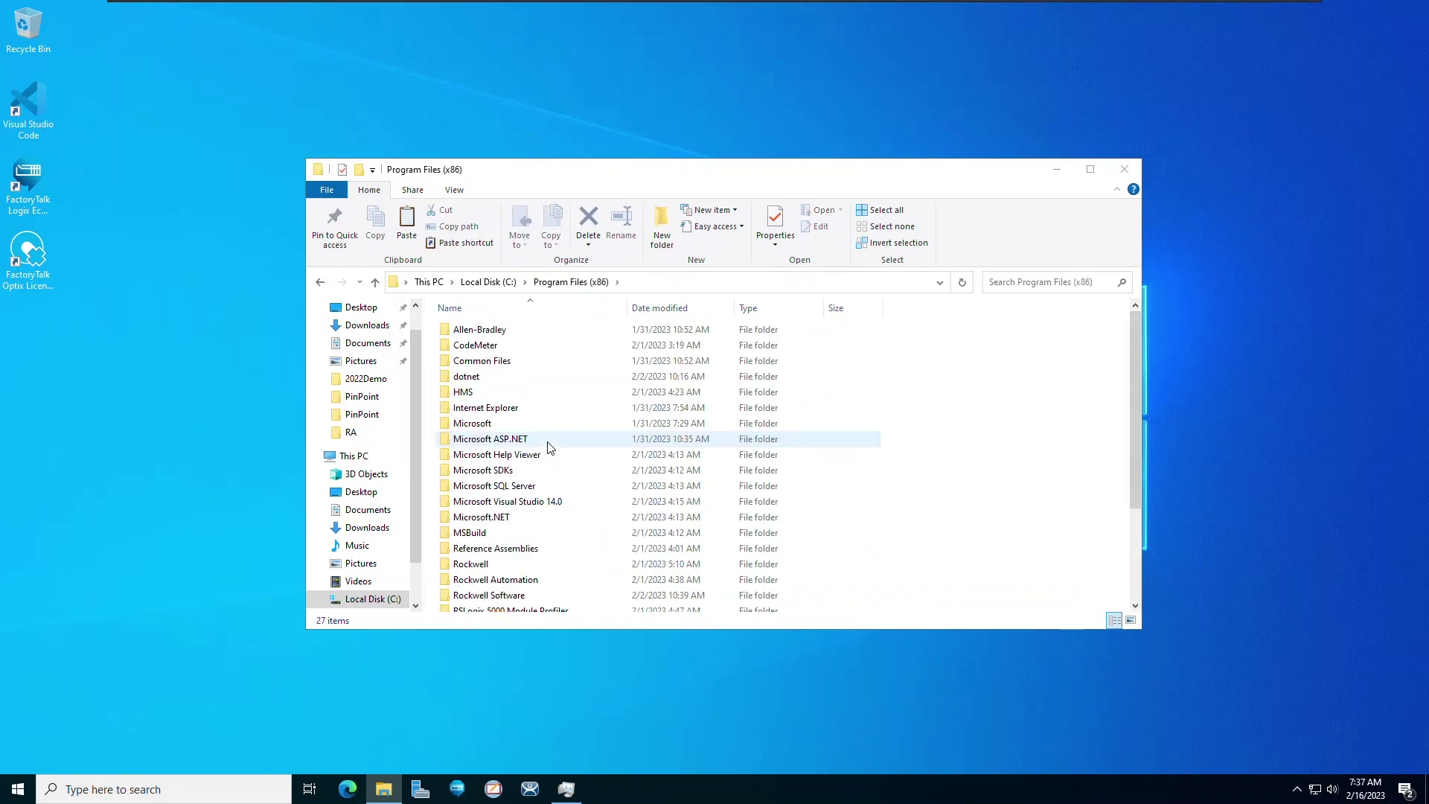
double_click(552, 594)
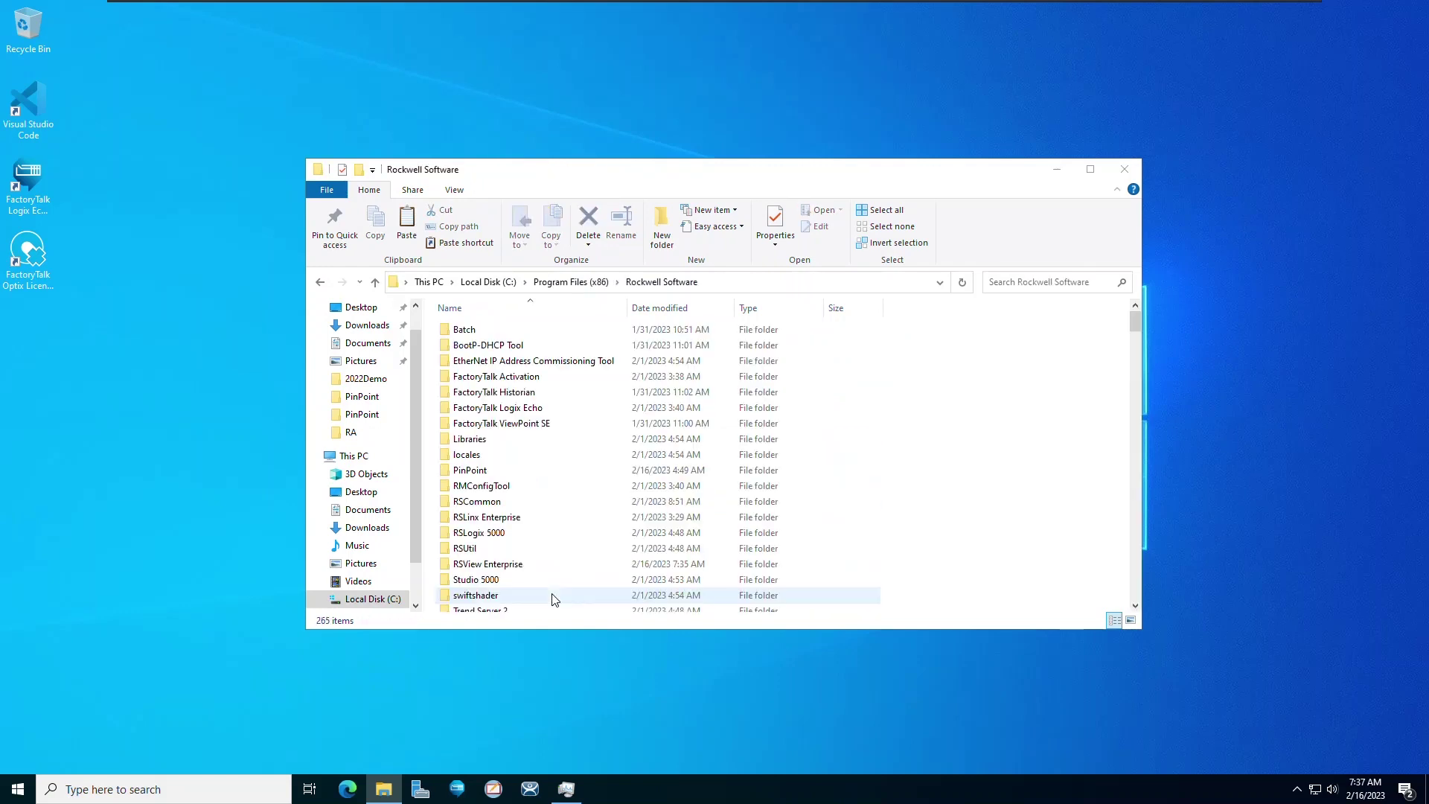
double_click(506, 470)
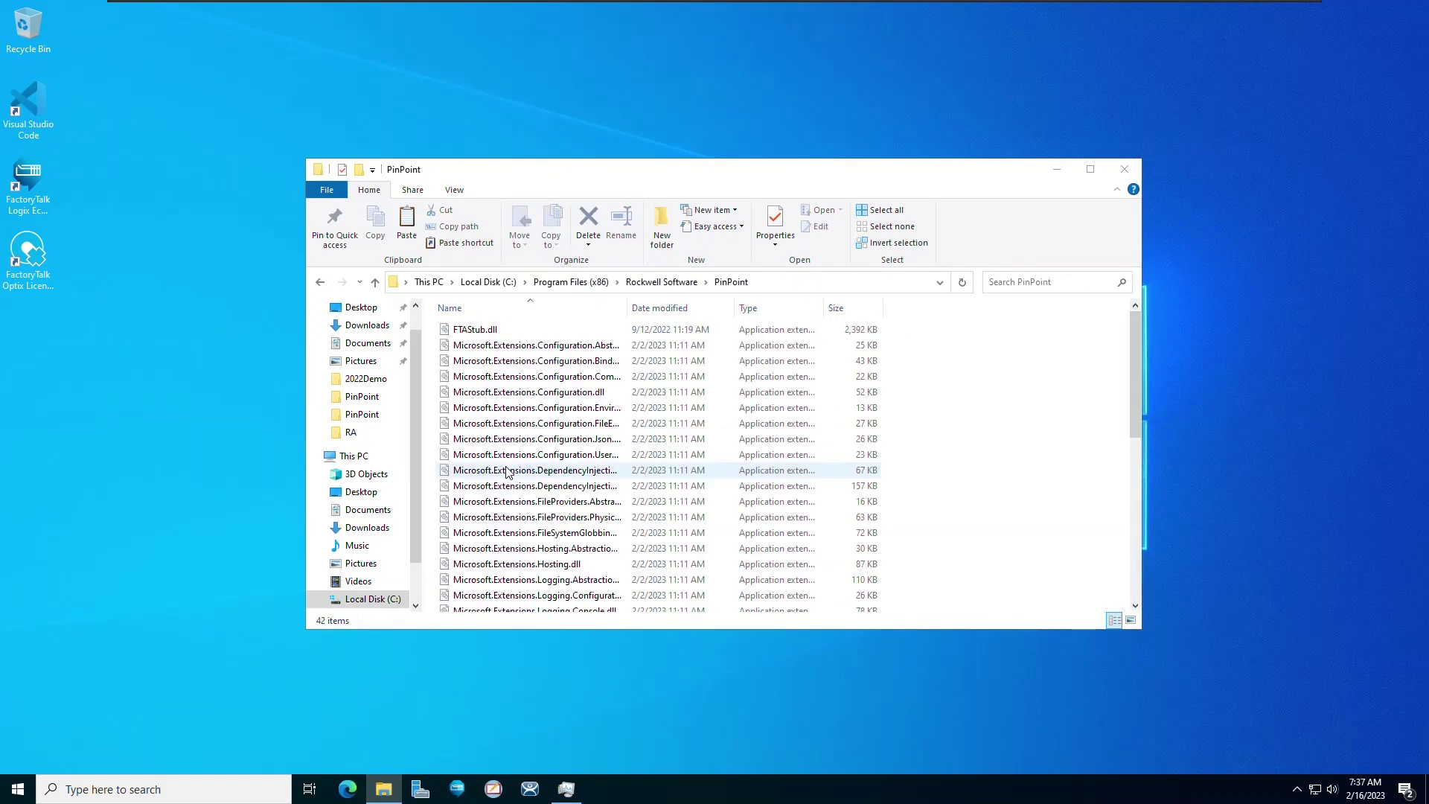
left_click(507, 471)
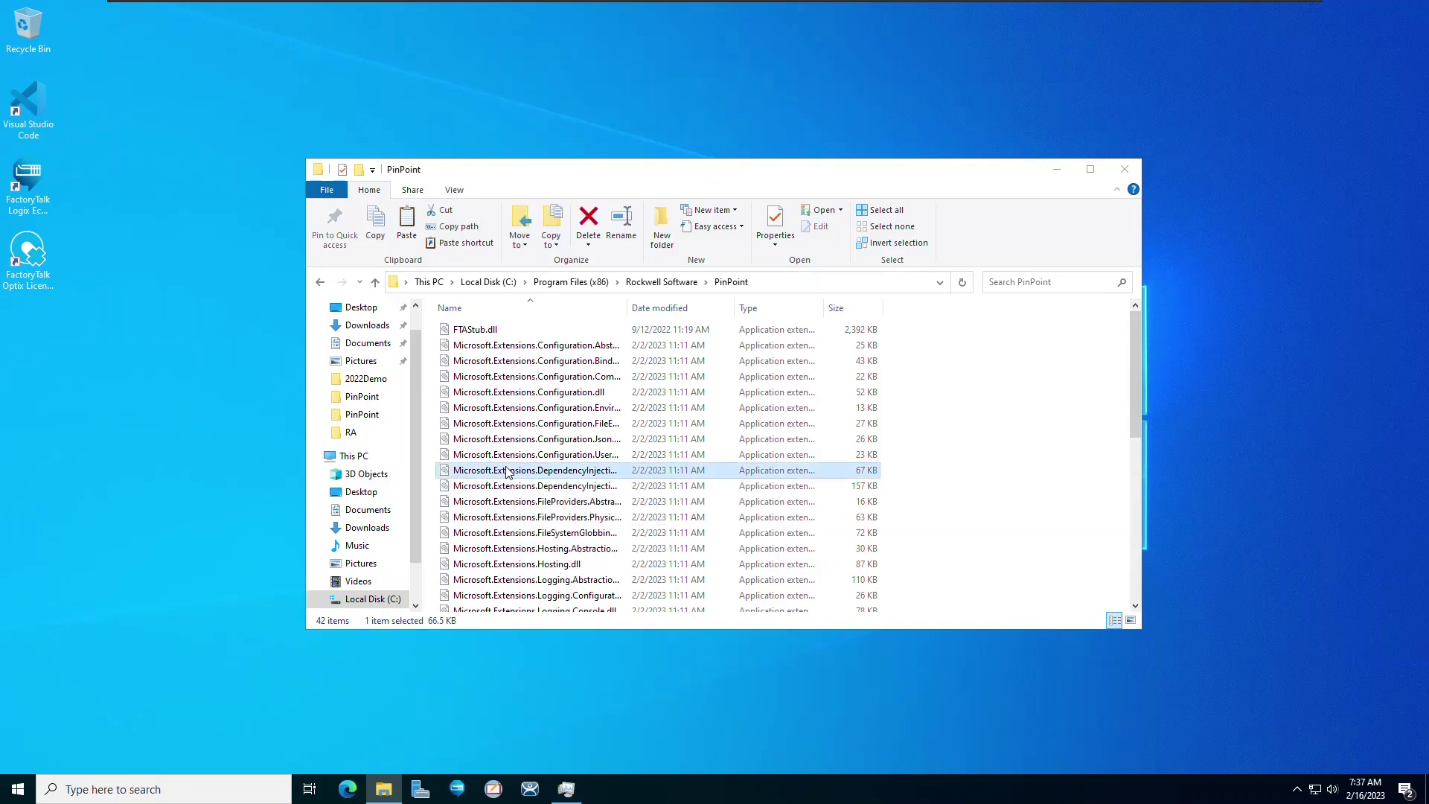
scroll(506, 471, "down", 8)
left_click(568, 589)
right_click(568, 590)
left_click(603, 501)
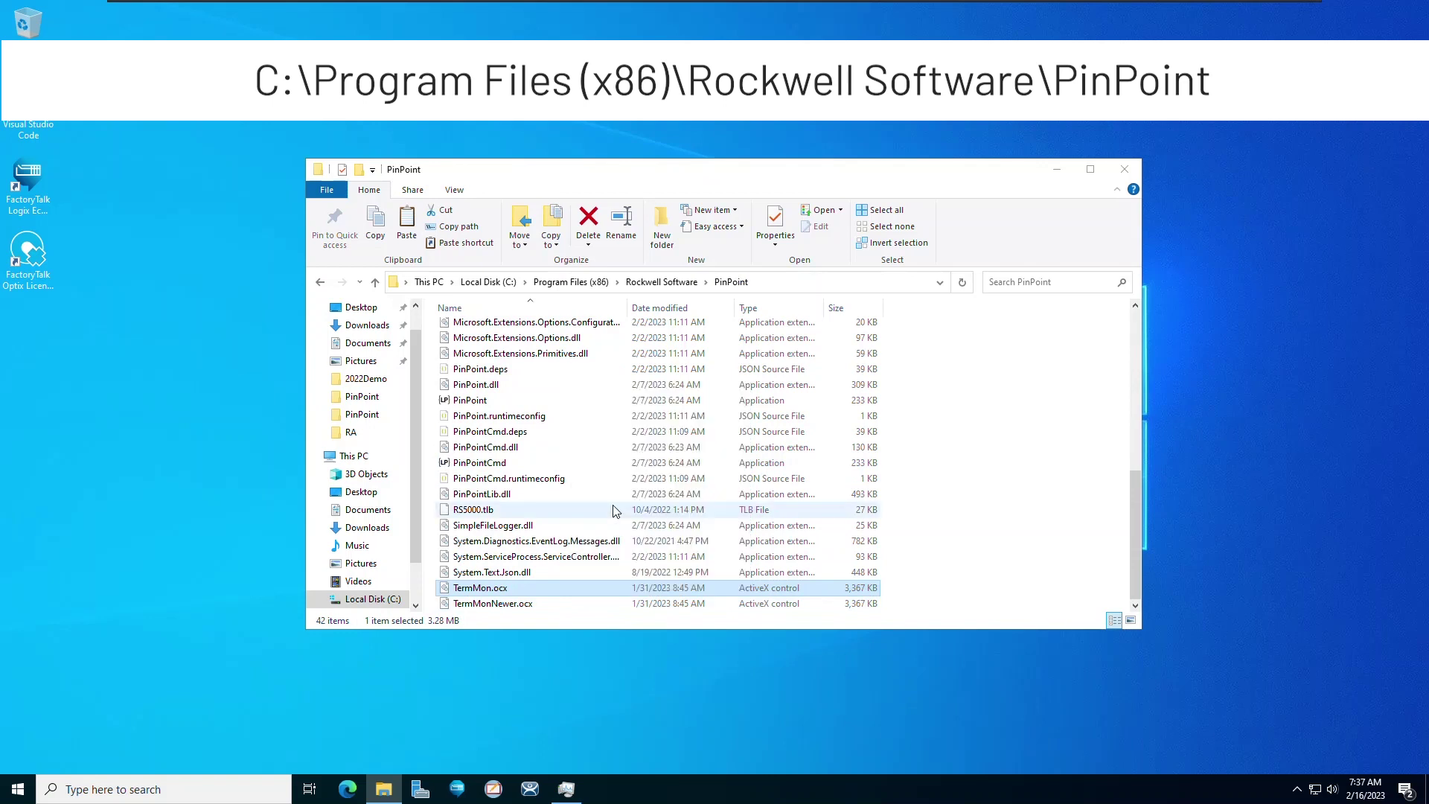
- Rename the existing TermMon.ocx in RSView Enterprise to TermMon.ocx.old
left_click(661, 282)
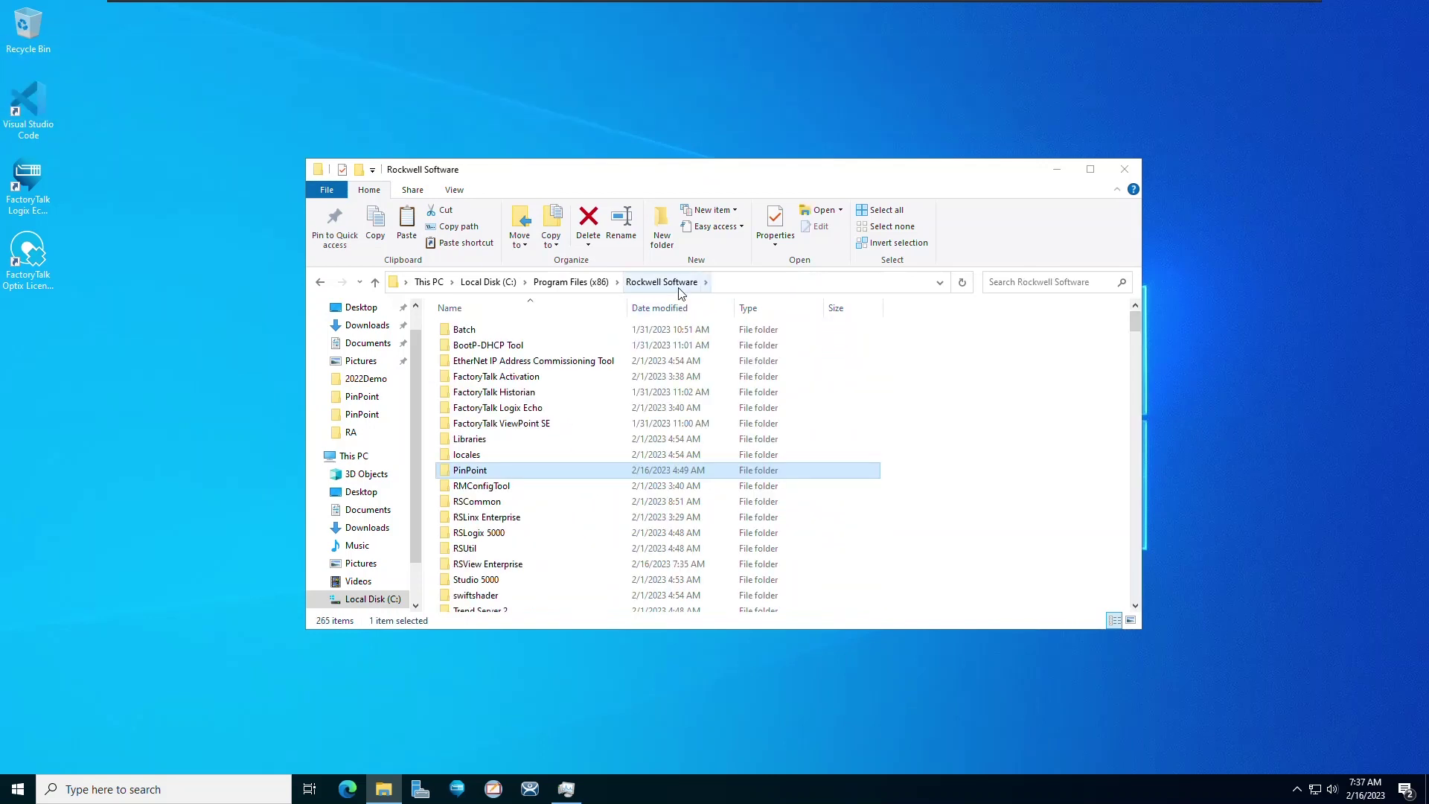
double_click(541, 564)
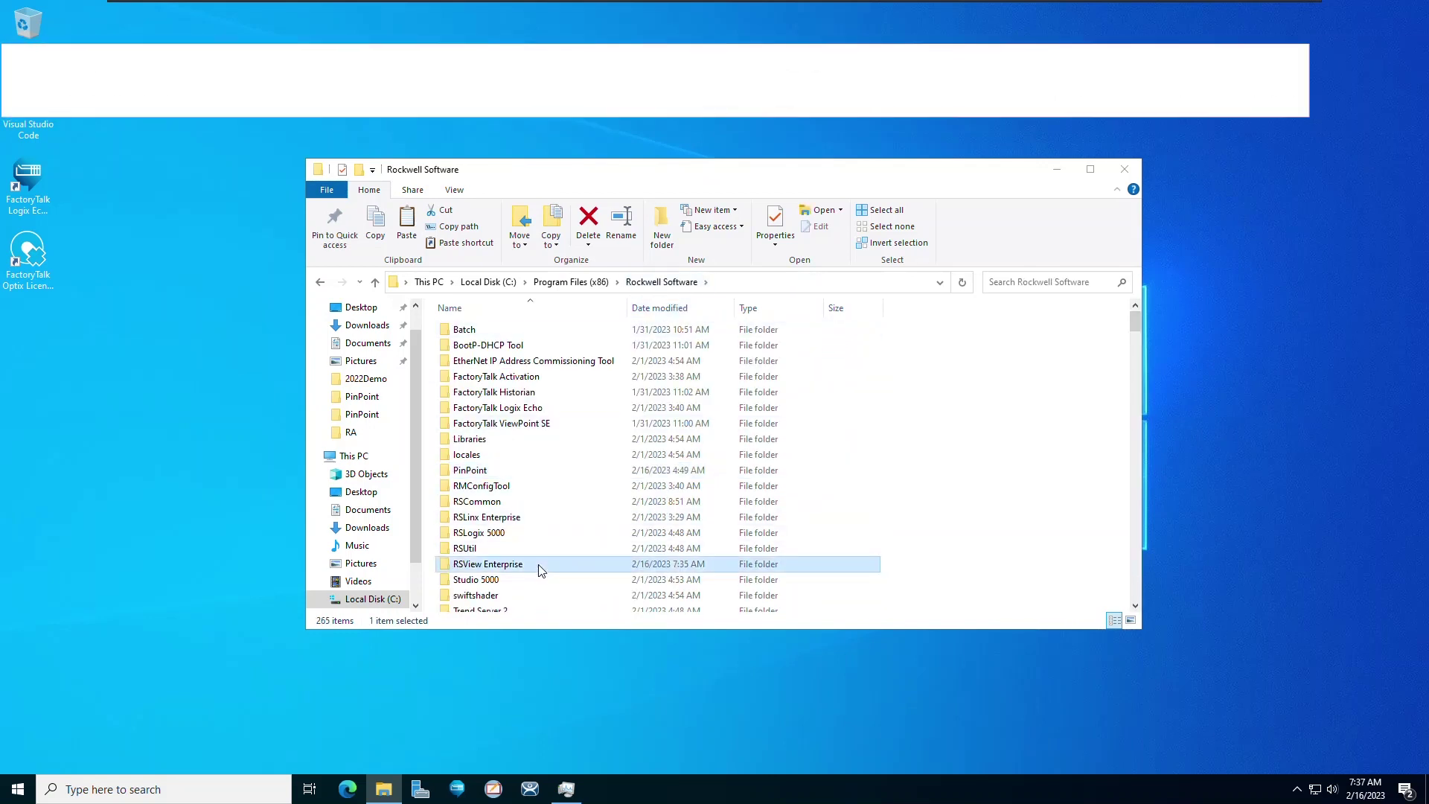
left_click(539, 566)
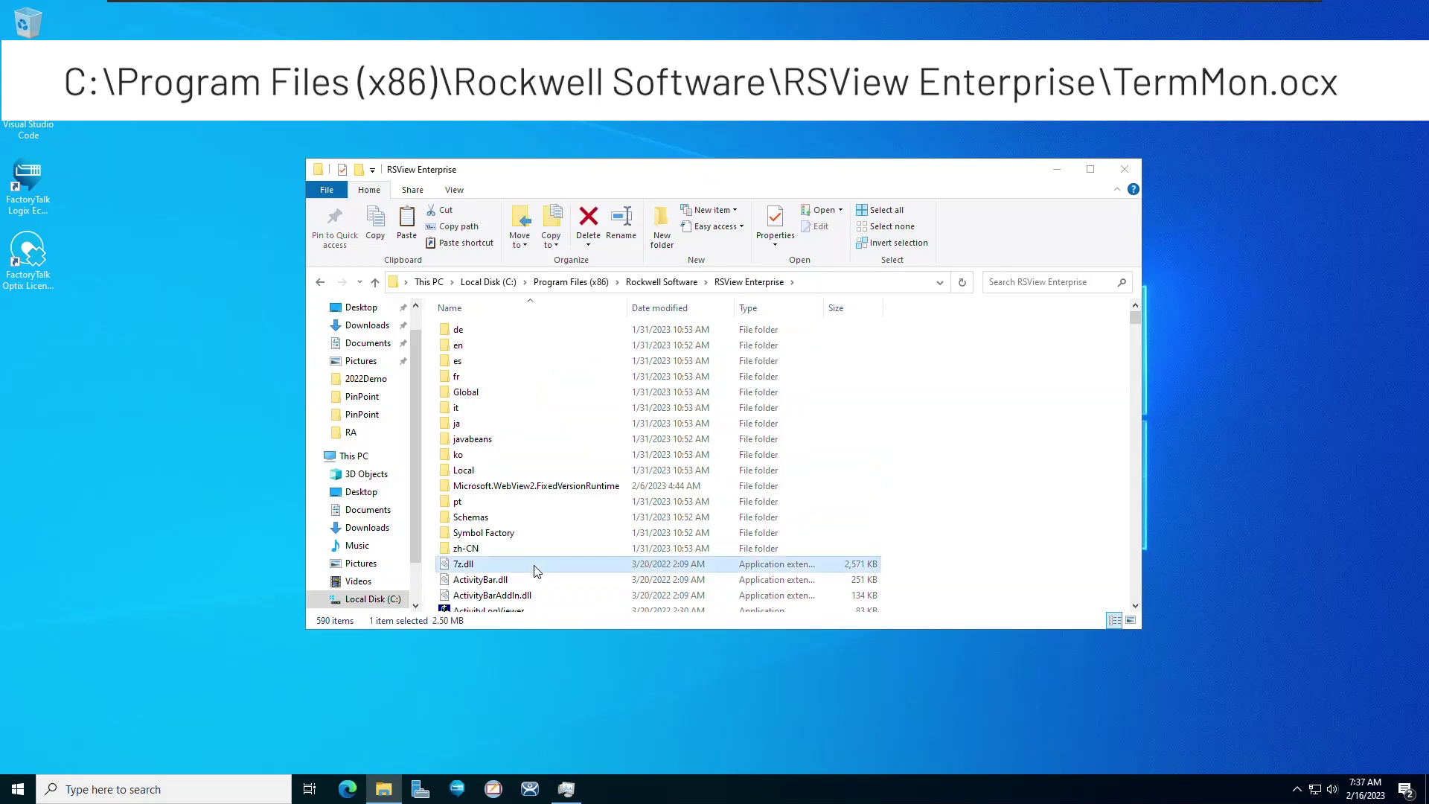
key("t")
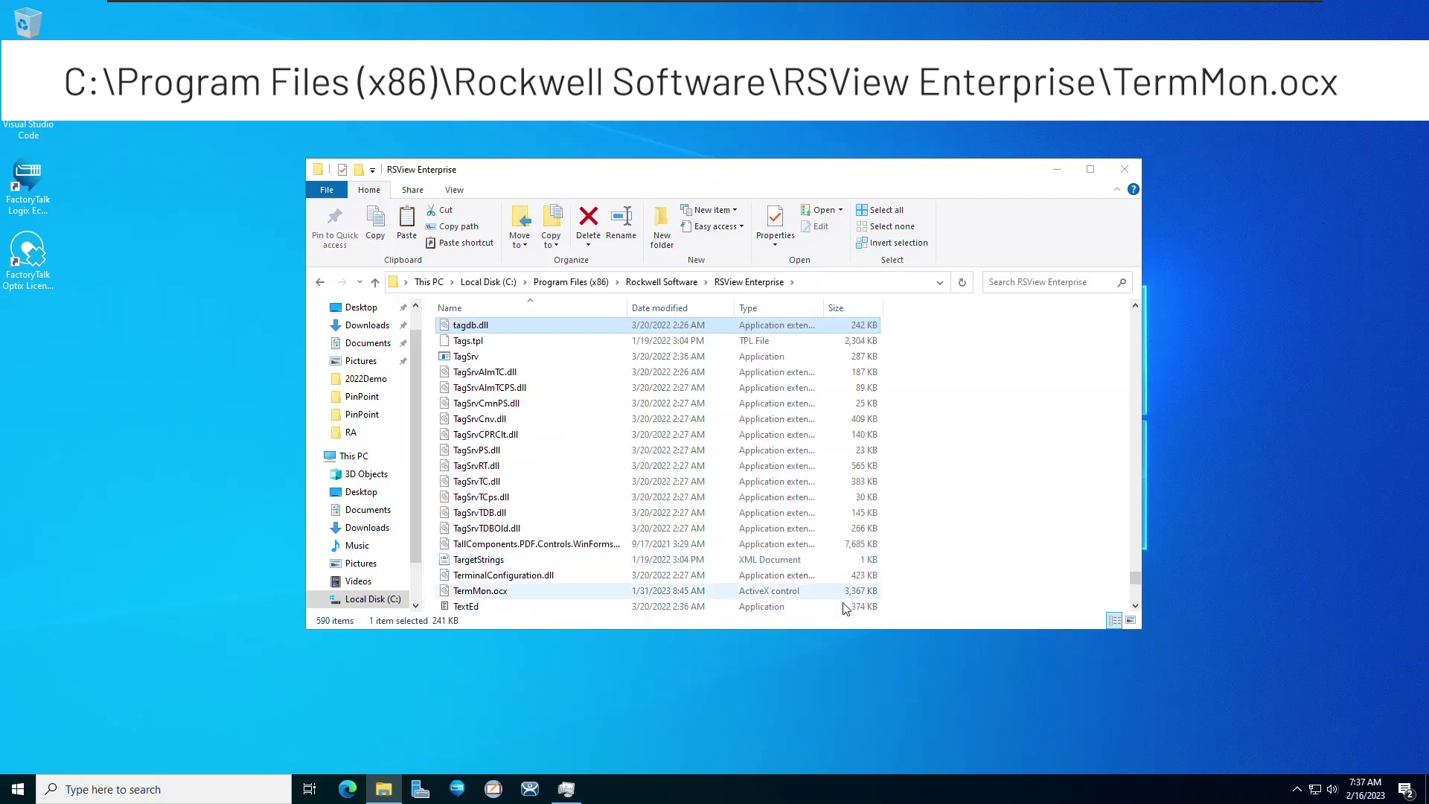
left_click(569, 594)
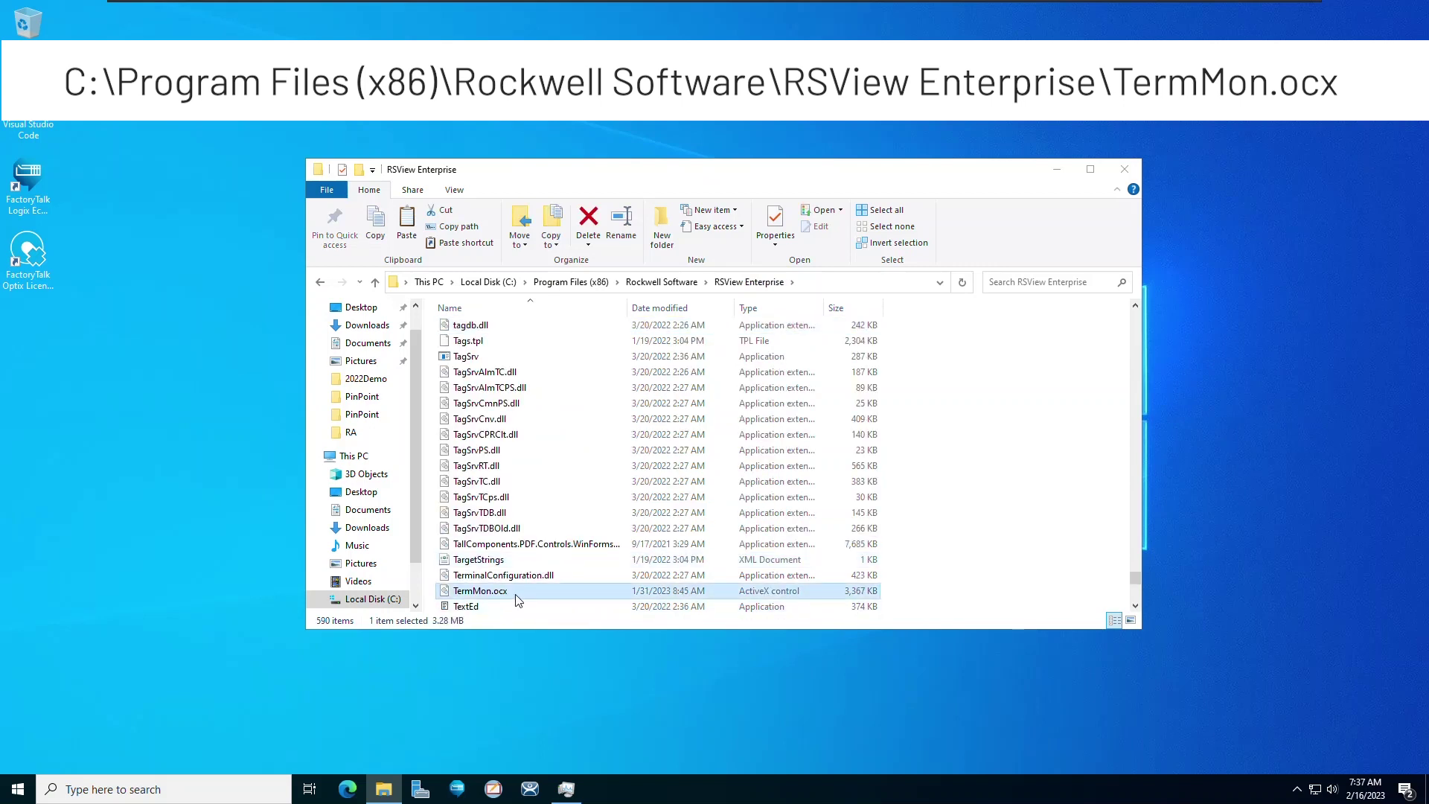
left_click(516, 595)
key("End")
type(".old")
key("Return")
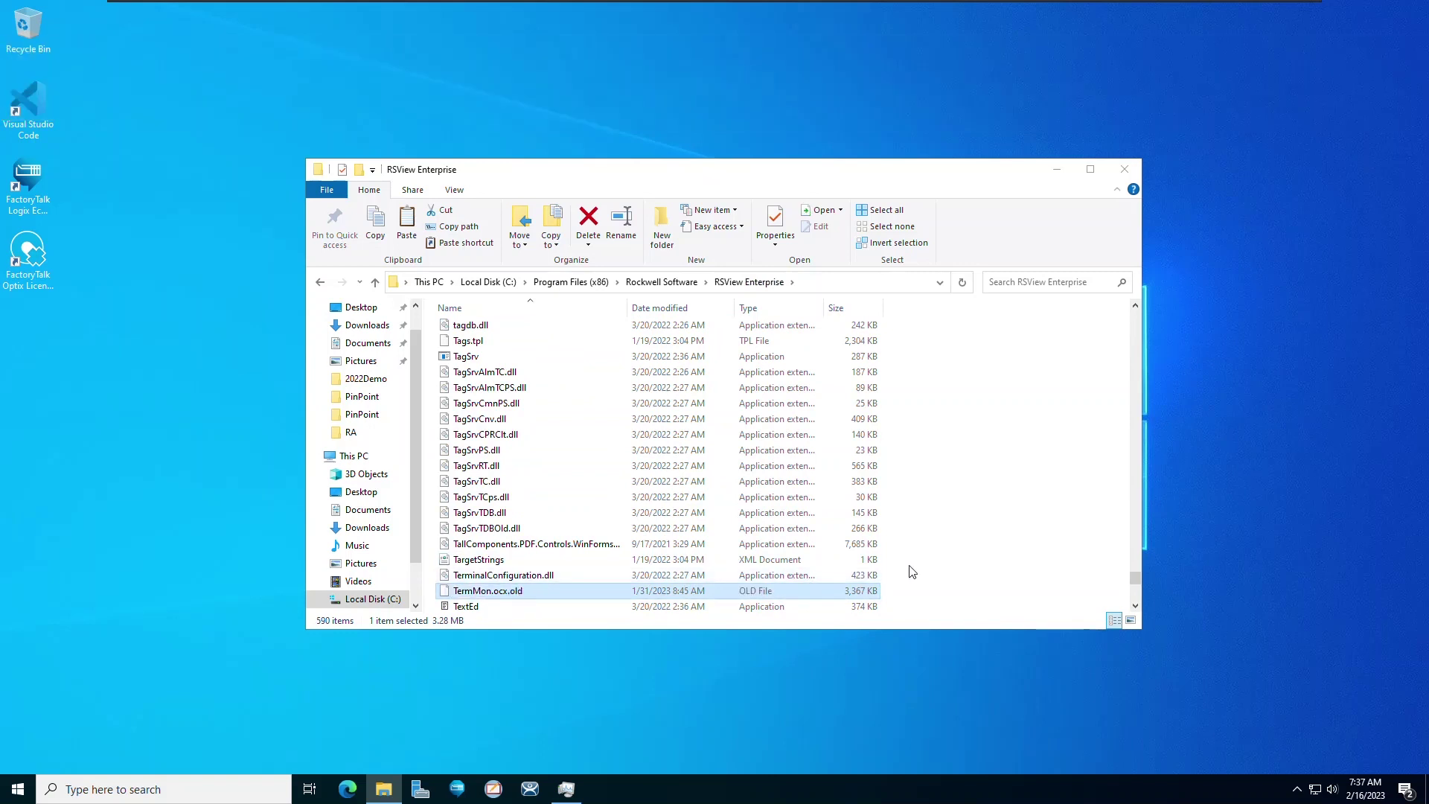
- Paste the new TermMon.ocx into the RSView Enterprise folder
left_click(936, 591)
right_click(936, 591)
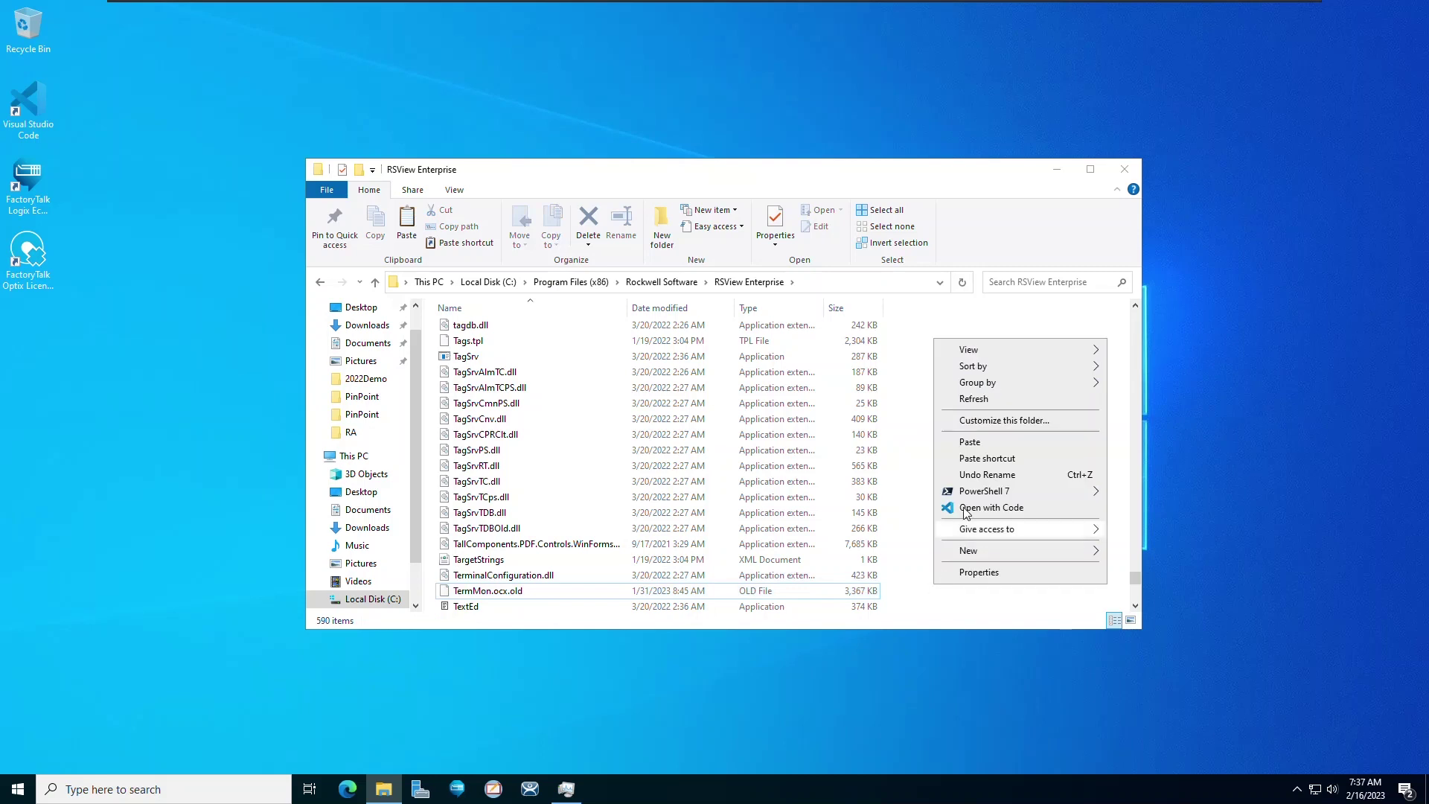
left_click(968, 447)
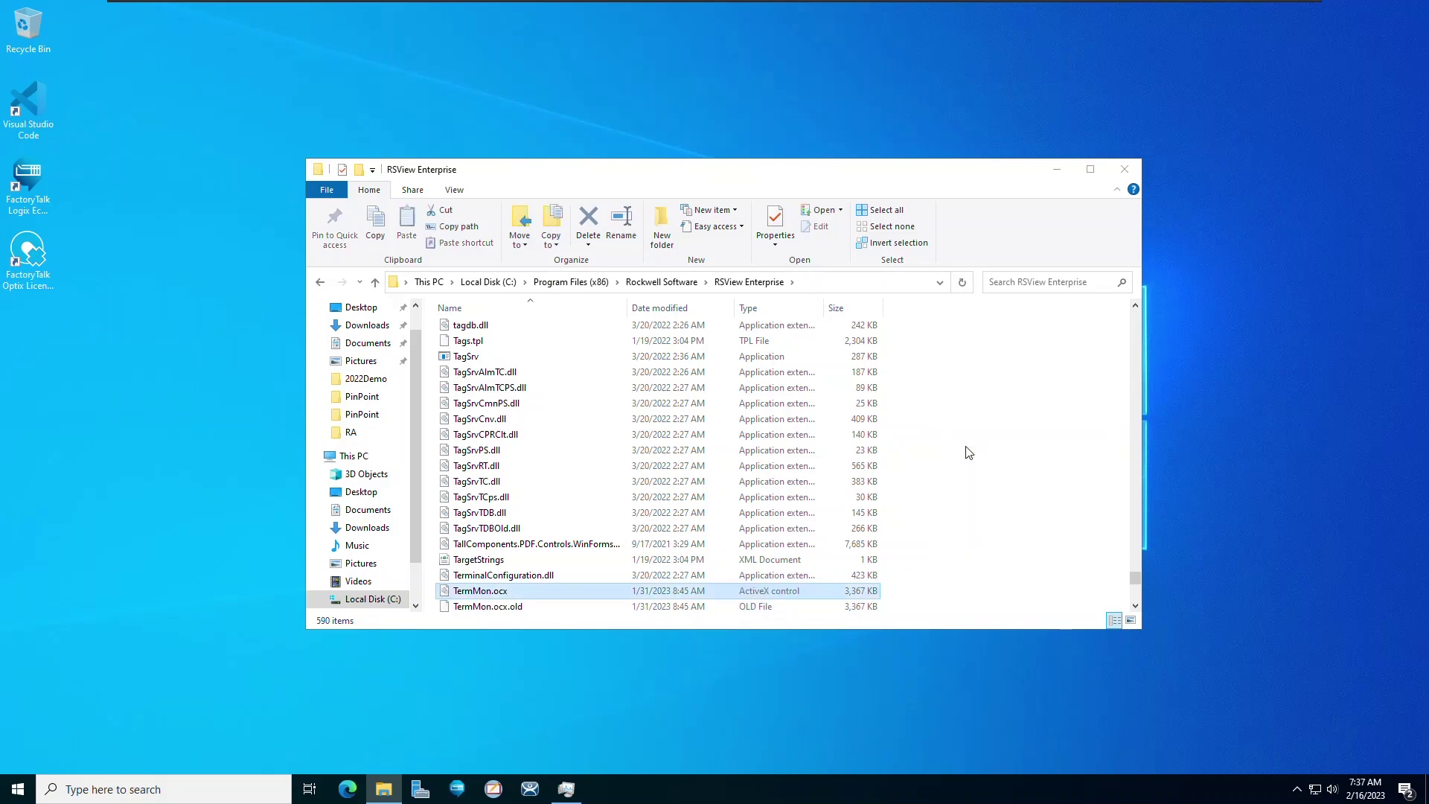
right_click(606, 589)
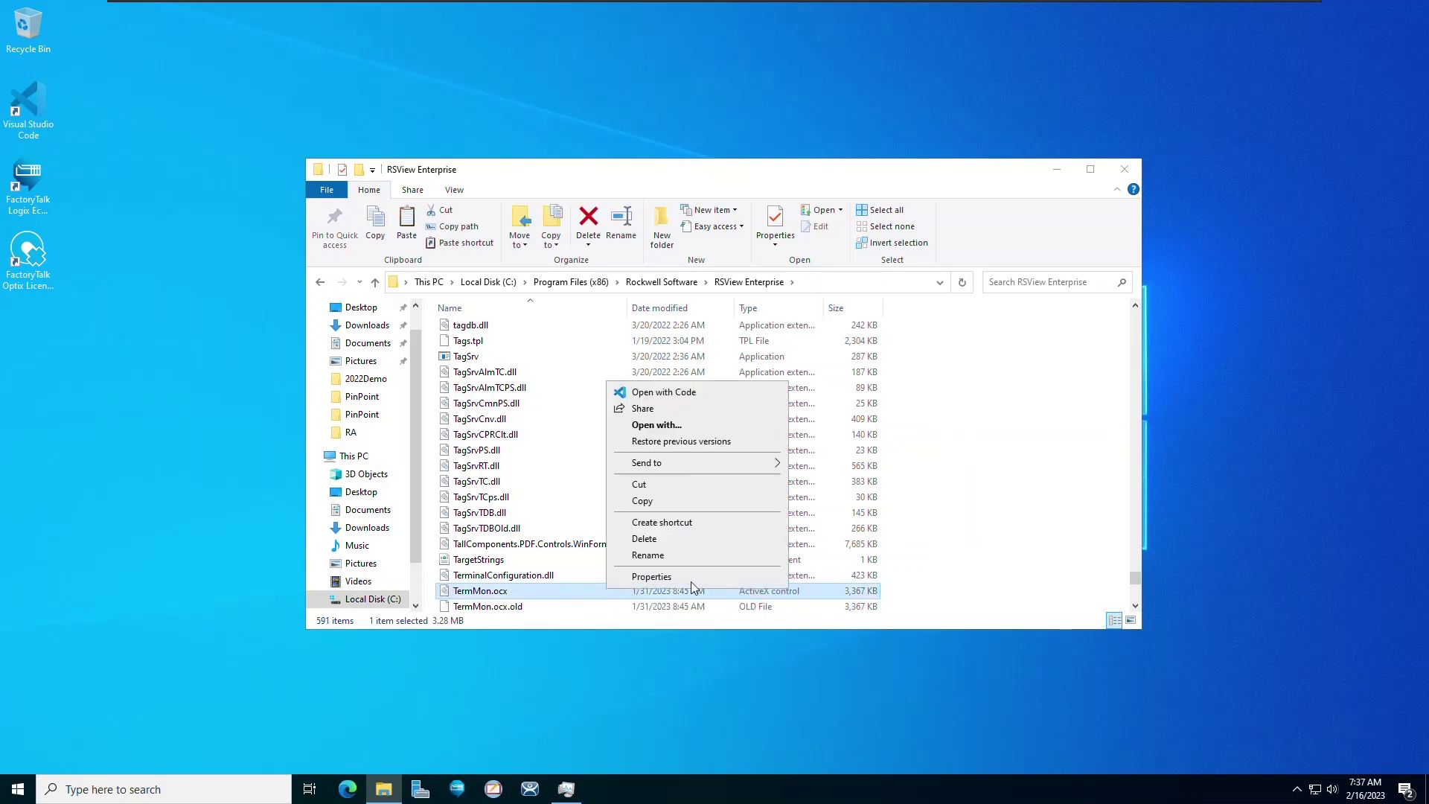
left_click(319, 195)
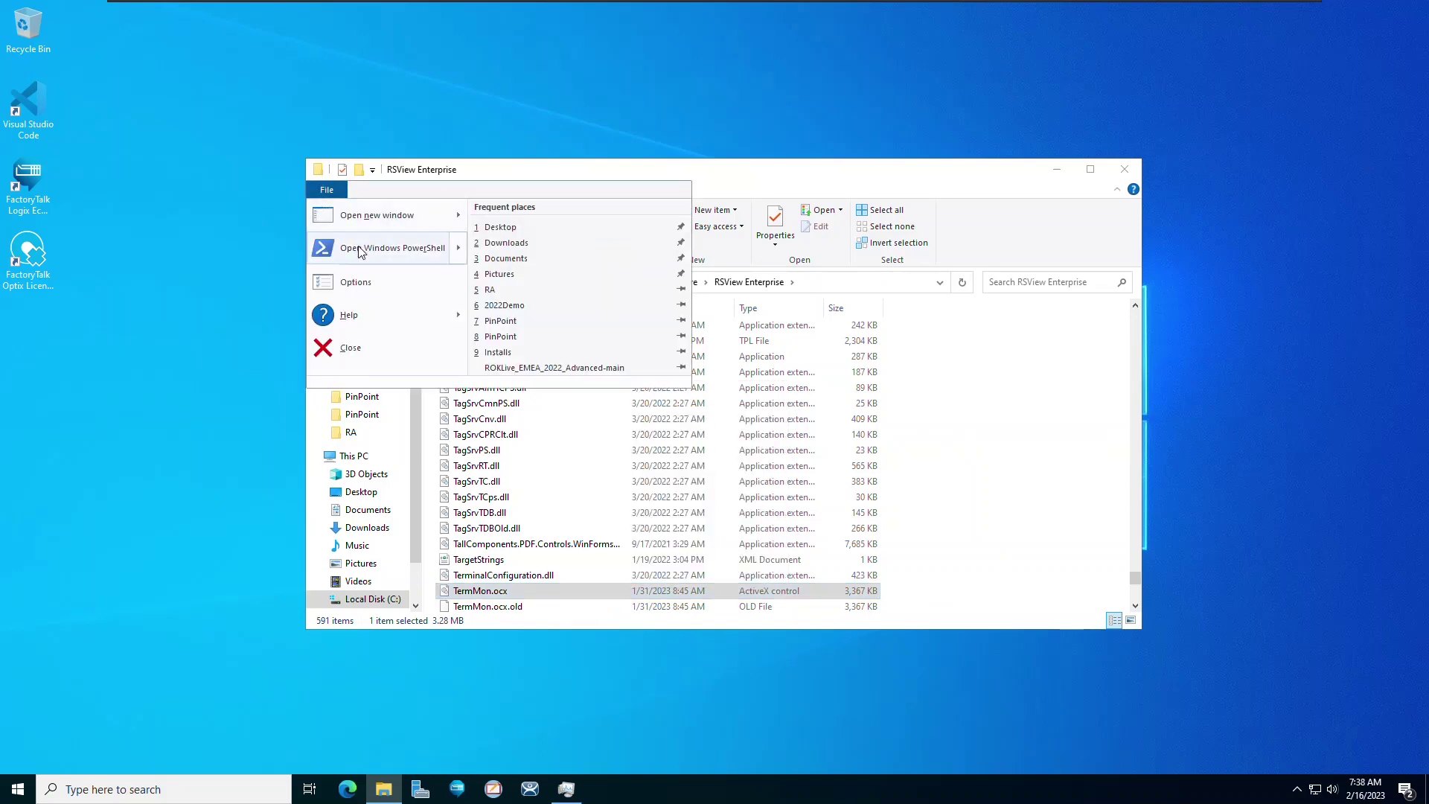
- Run regsvr32 .\TermMon.ocx in an administrator PowerShell, dismiss the success message, and close the console
mouse_move(381, 253)
left_click(544, 256)
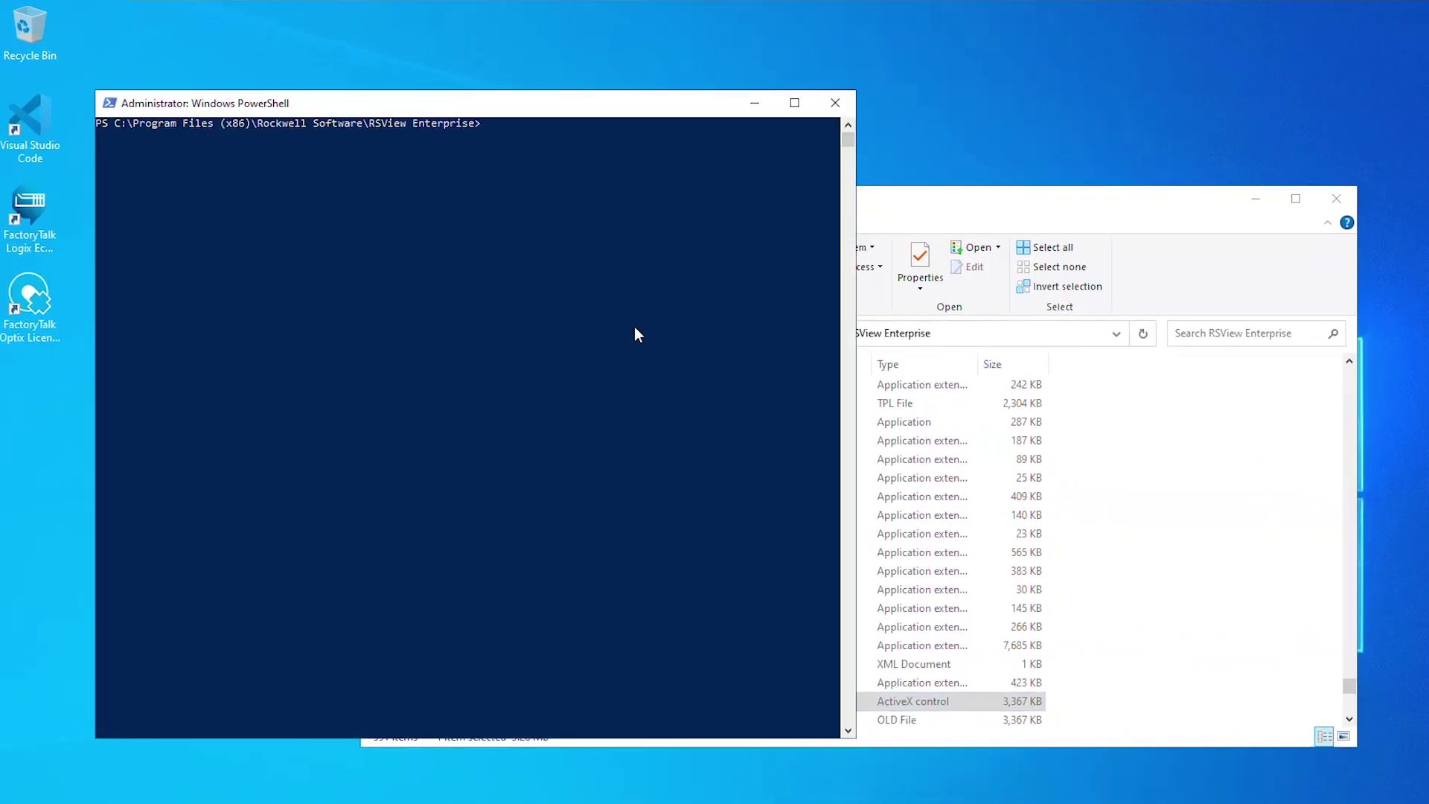
type("regsvr")
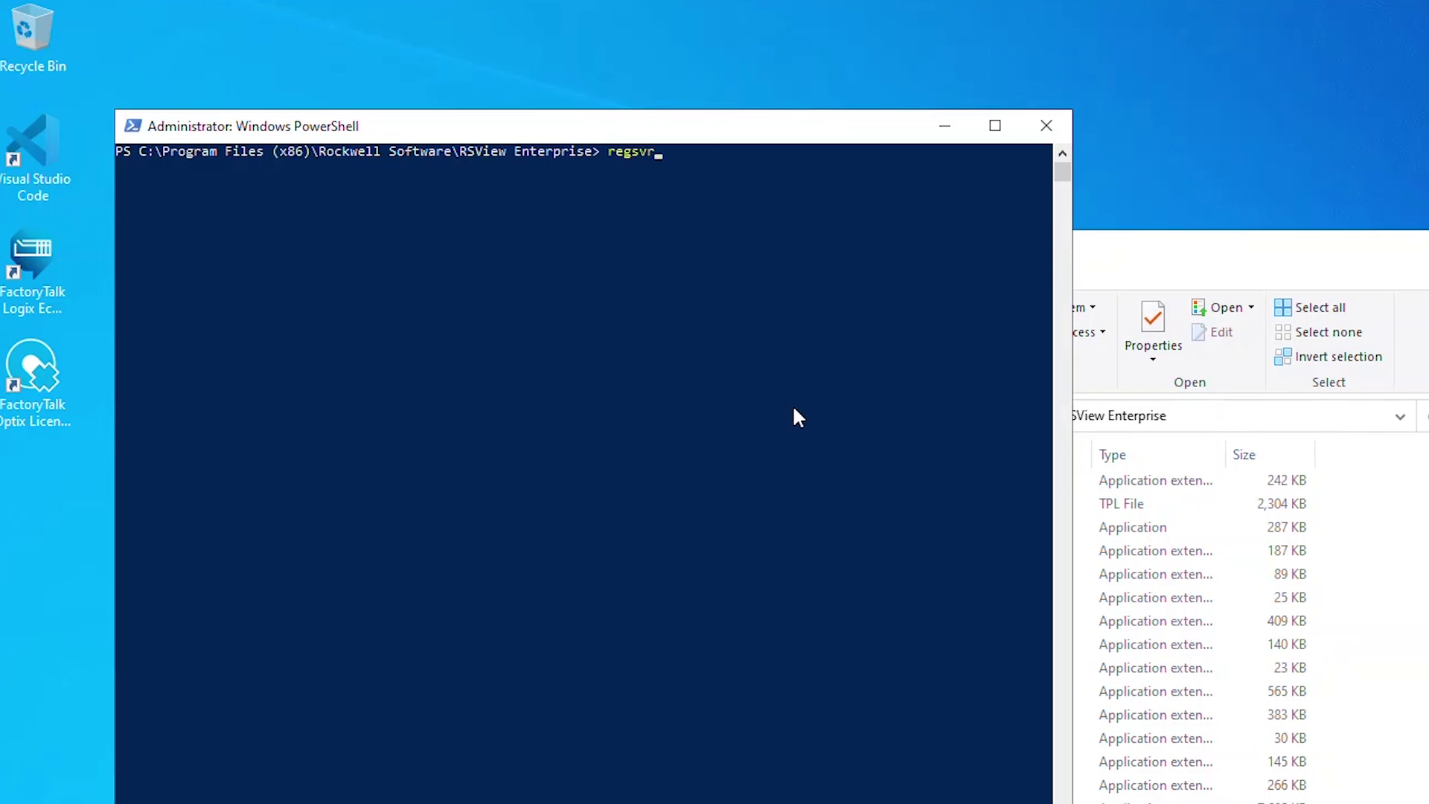
type("32 termmon")
key("Tab")
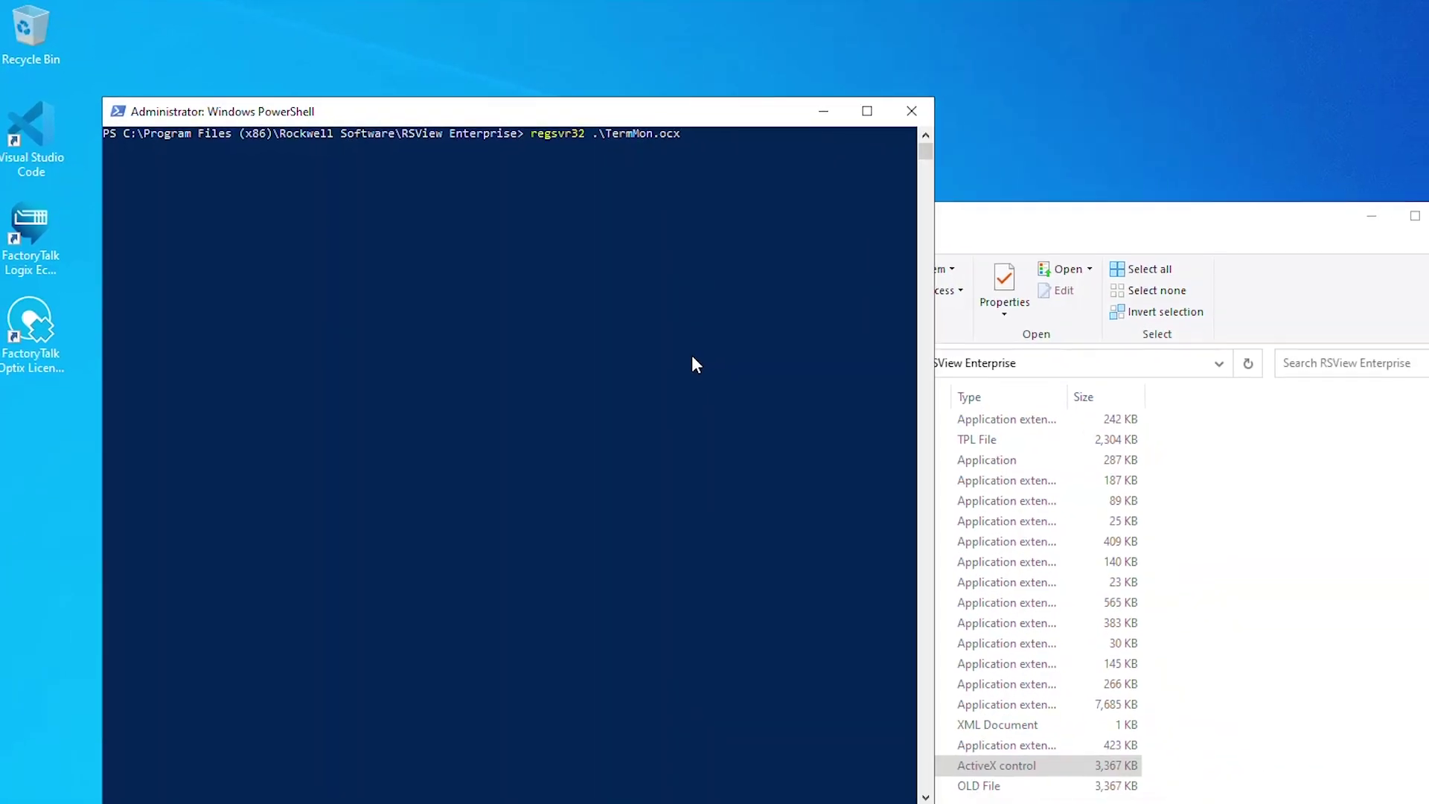
key("Return")
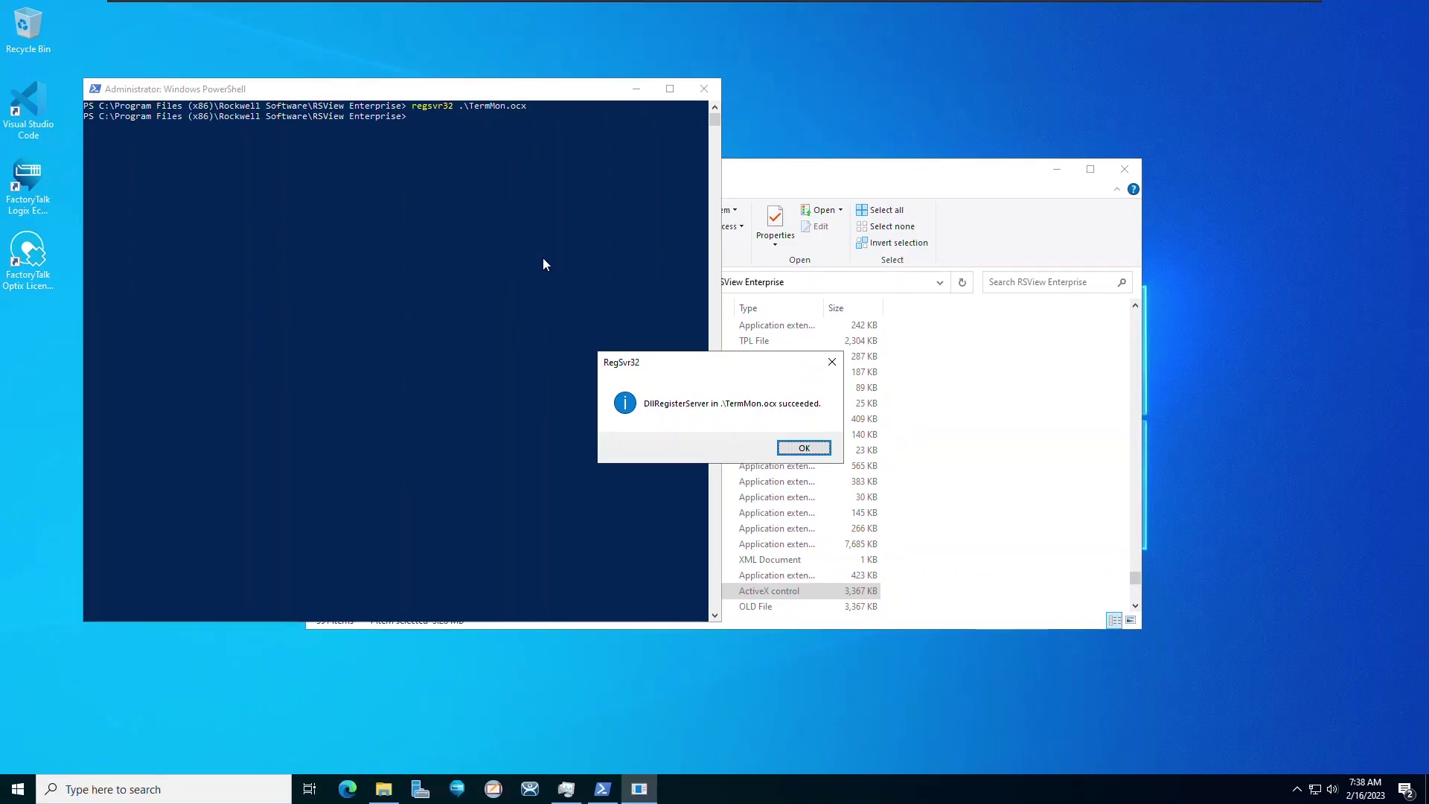
left_click(804, 447)
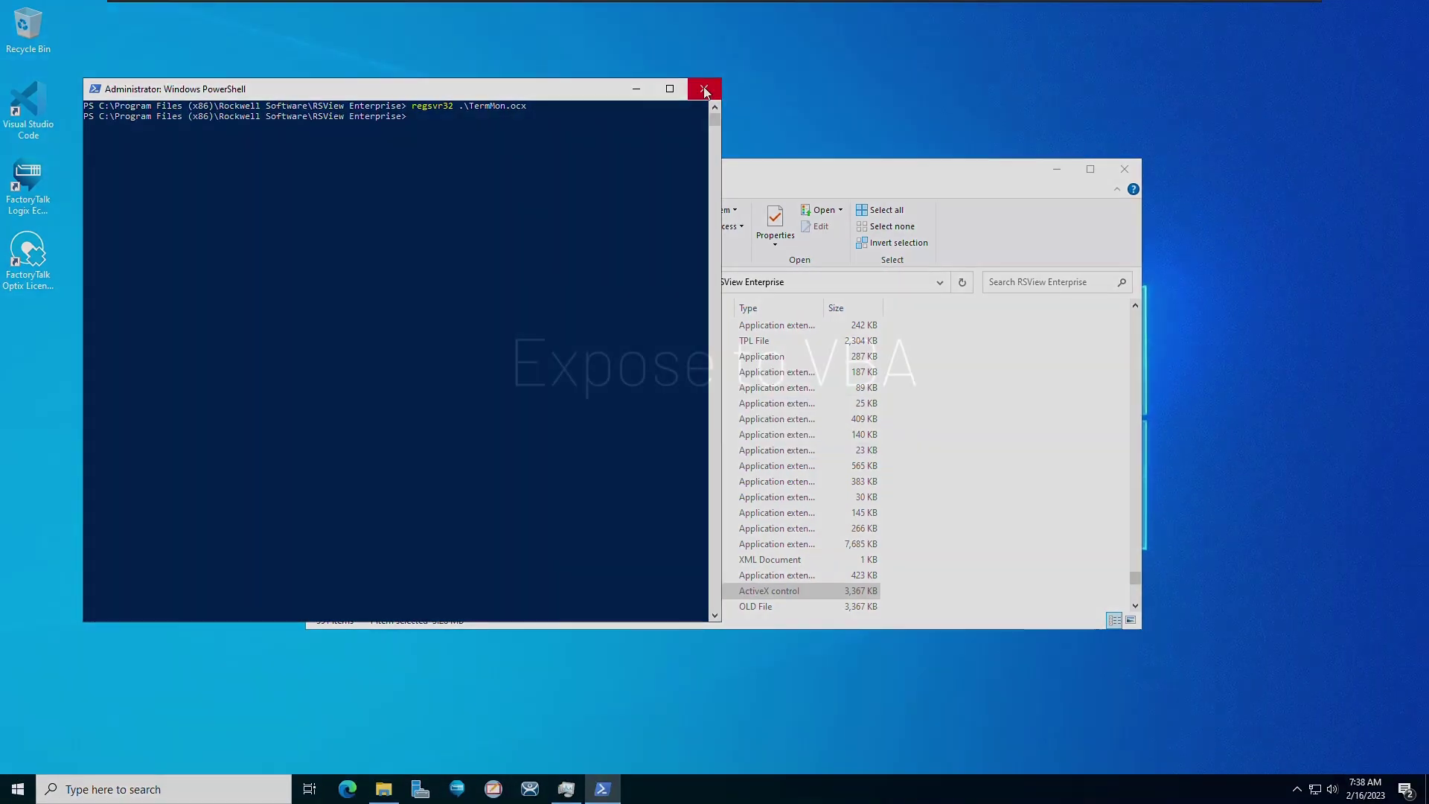
left_click(703, 89)
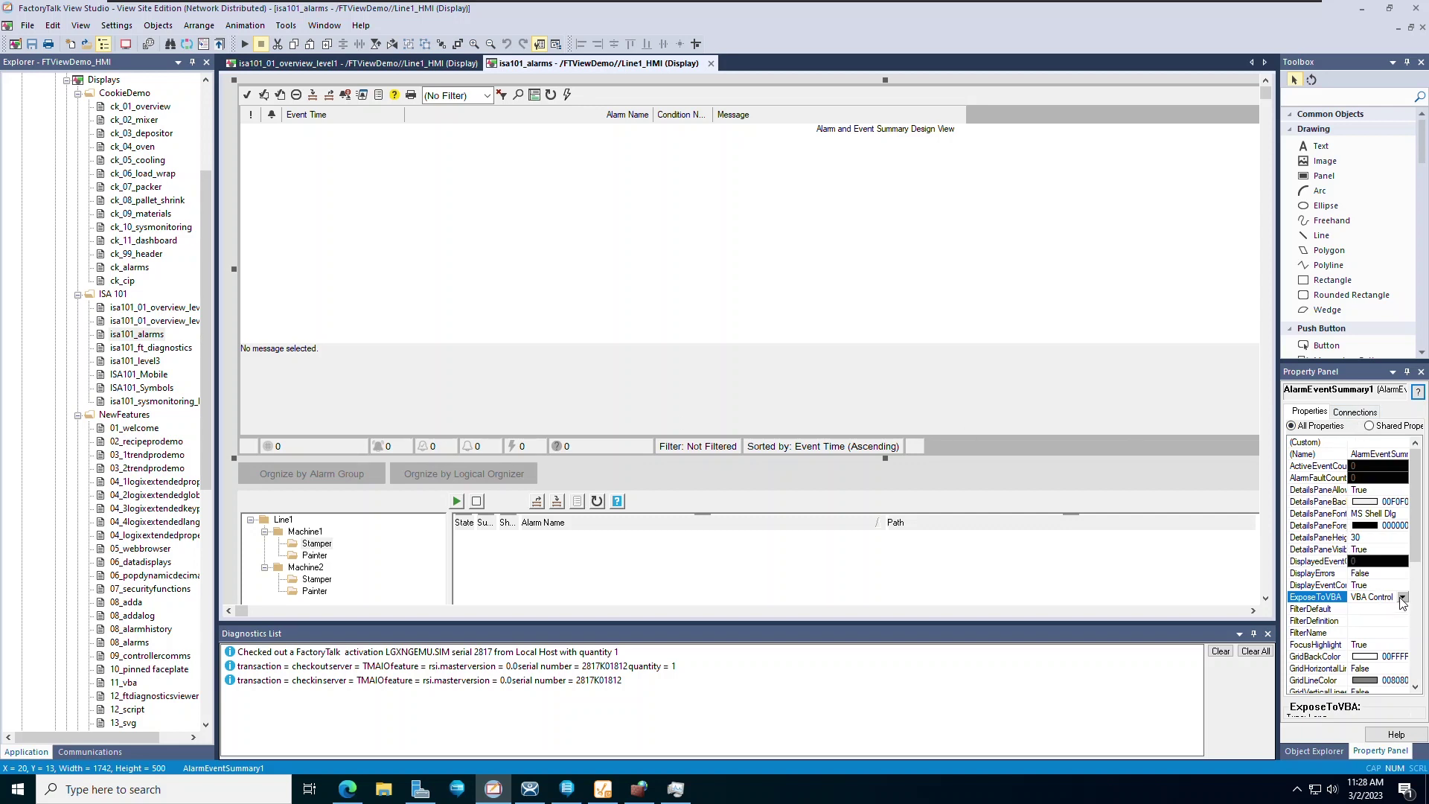
- Set AlarmEventSummary1's ExposeToVBA property to VBA Control
left_click(1402, 597)
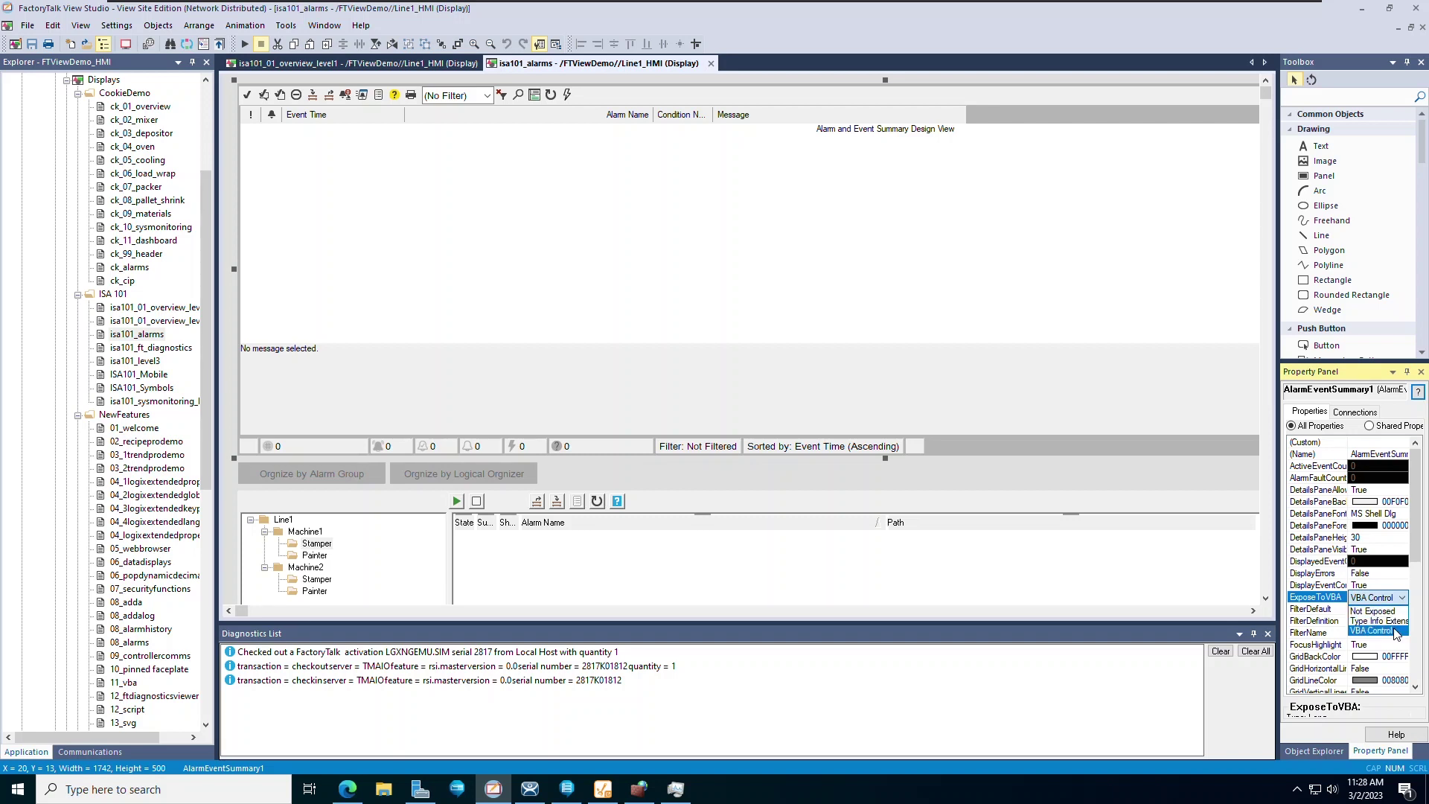
left_click(1396, 631)
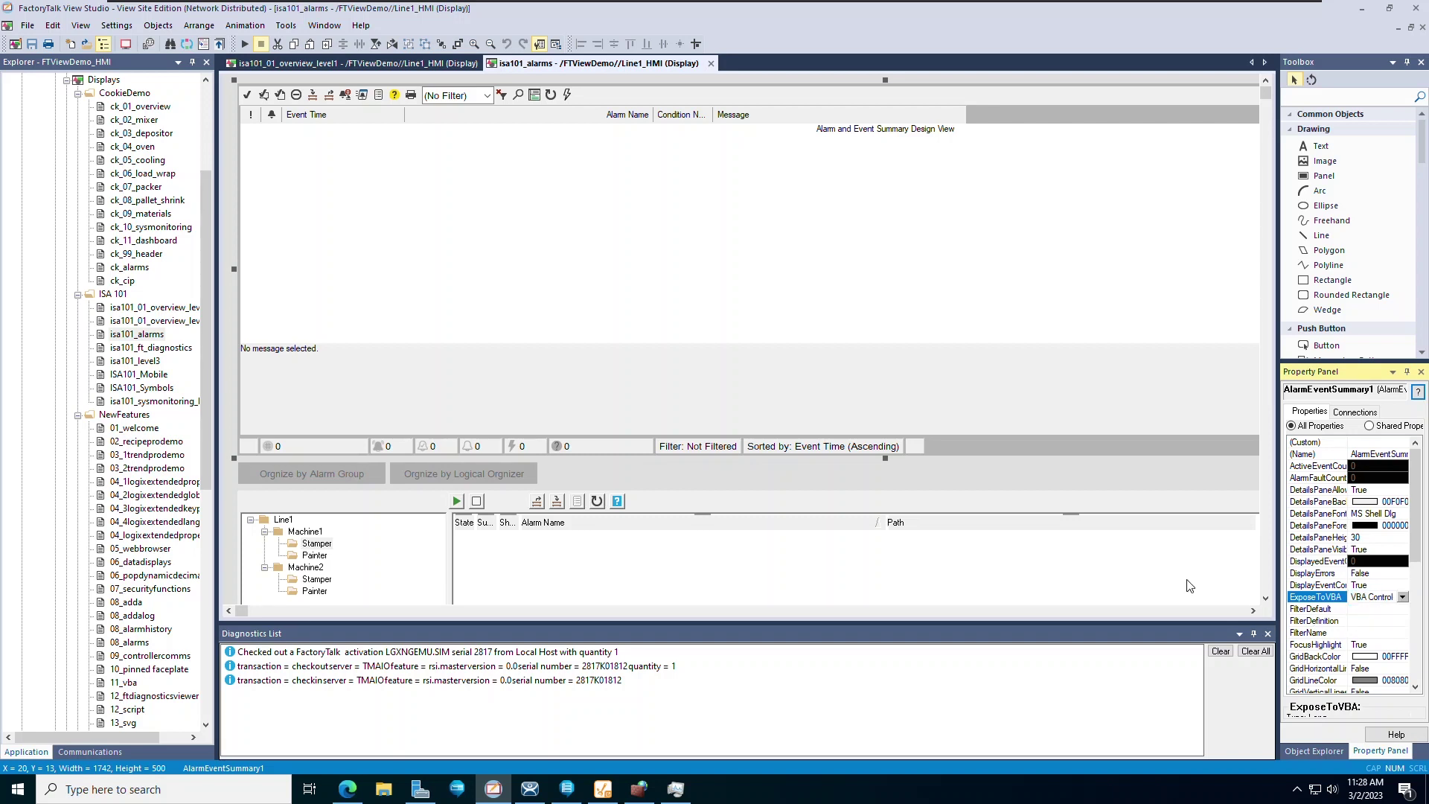
right_click(430, 326)
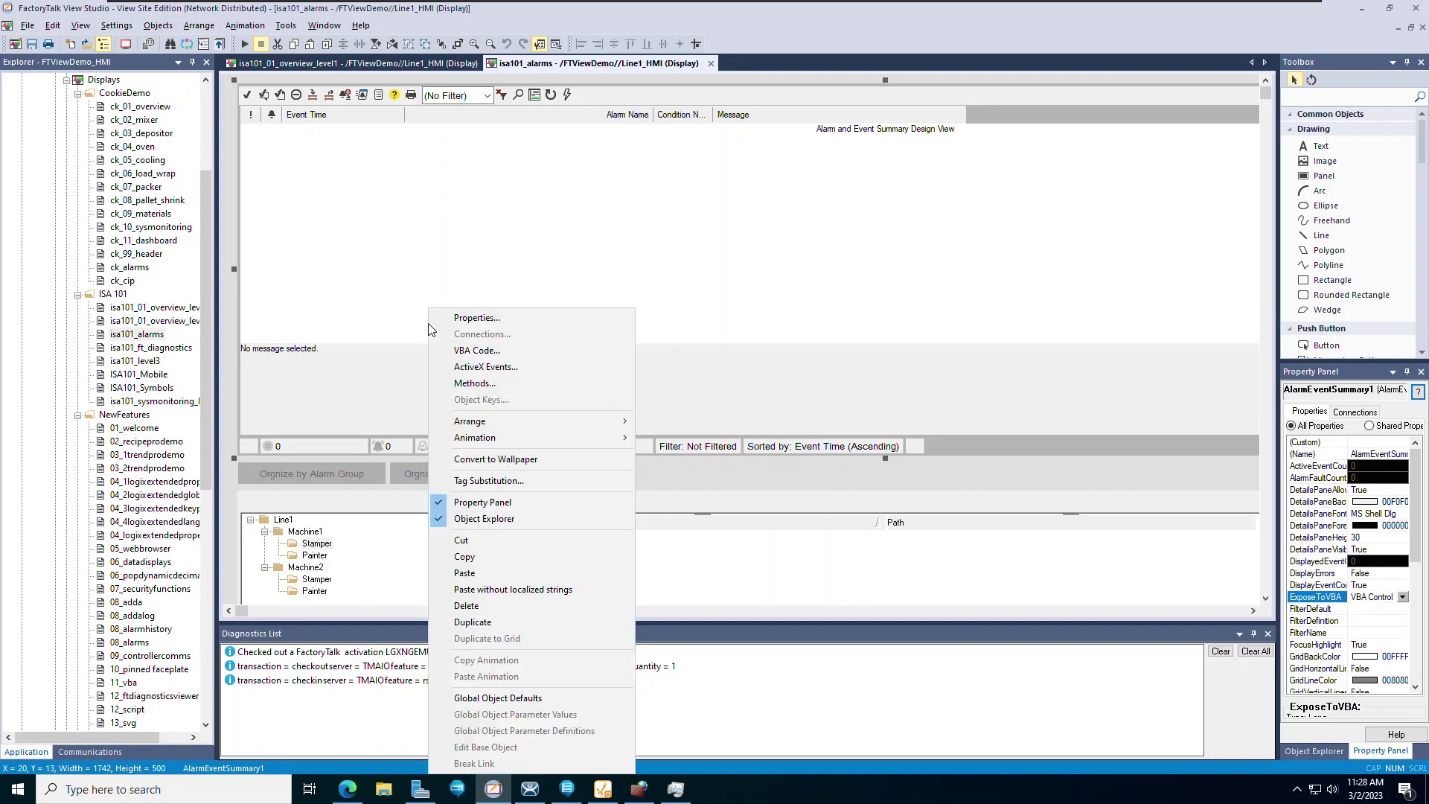
left_click(486, 367)
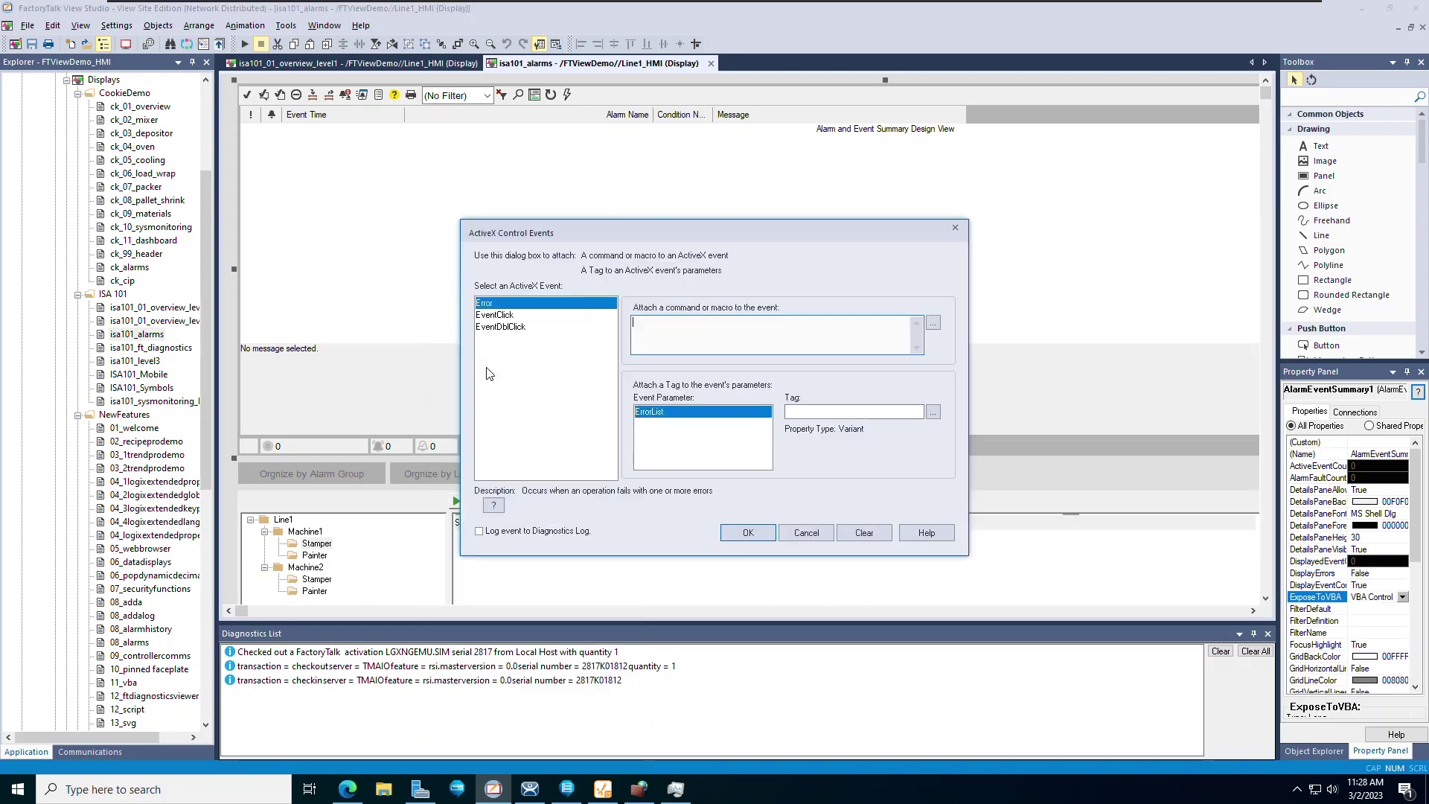
left_click(495, 316)
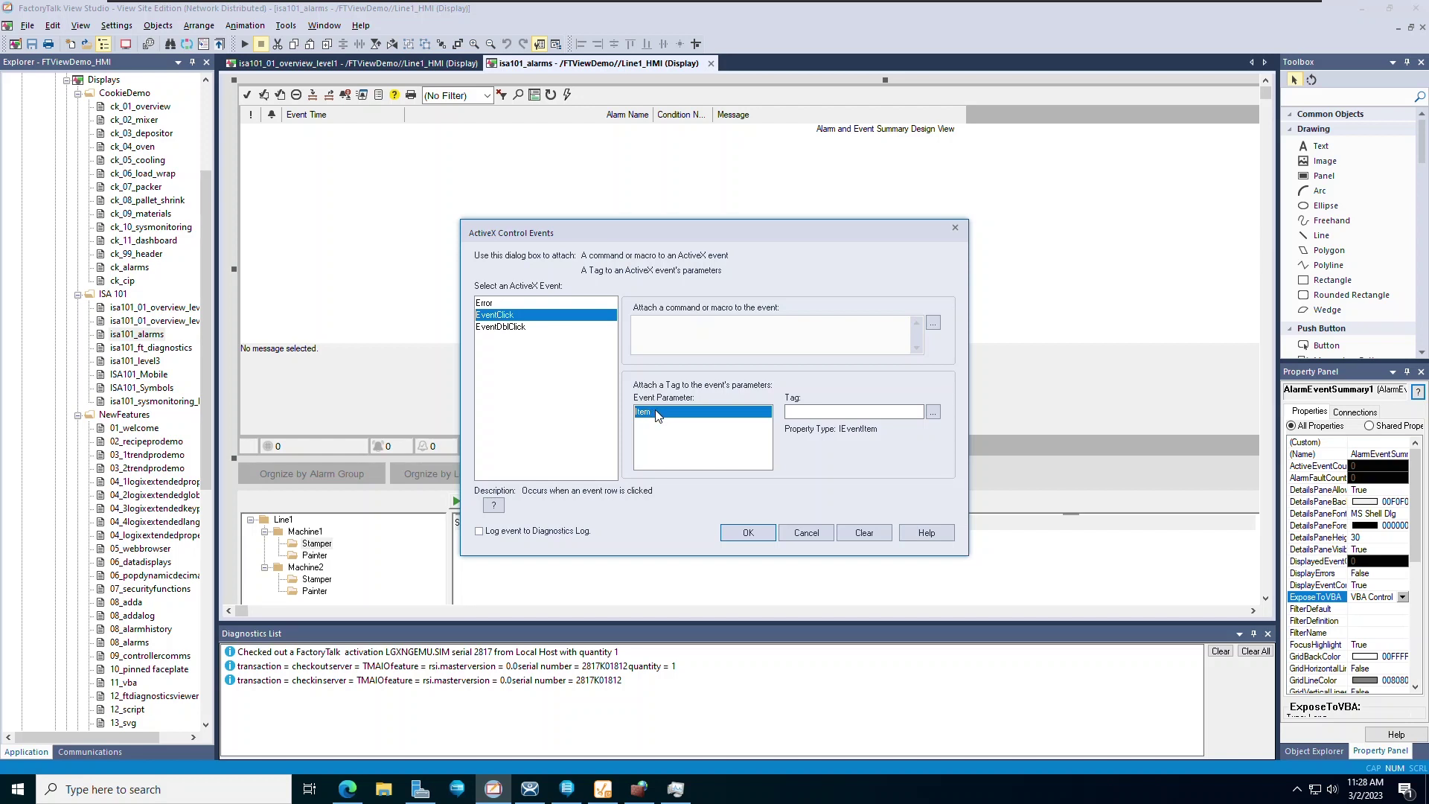
left_click(753, 536)
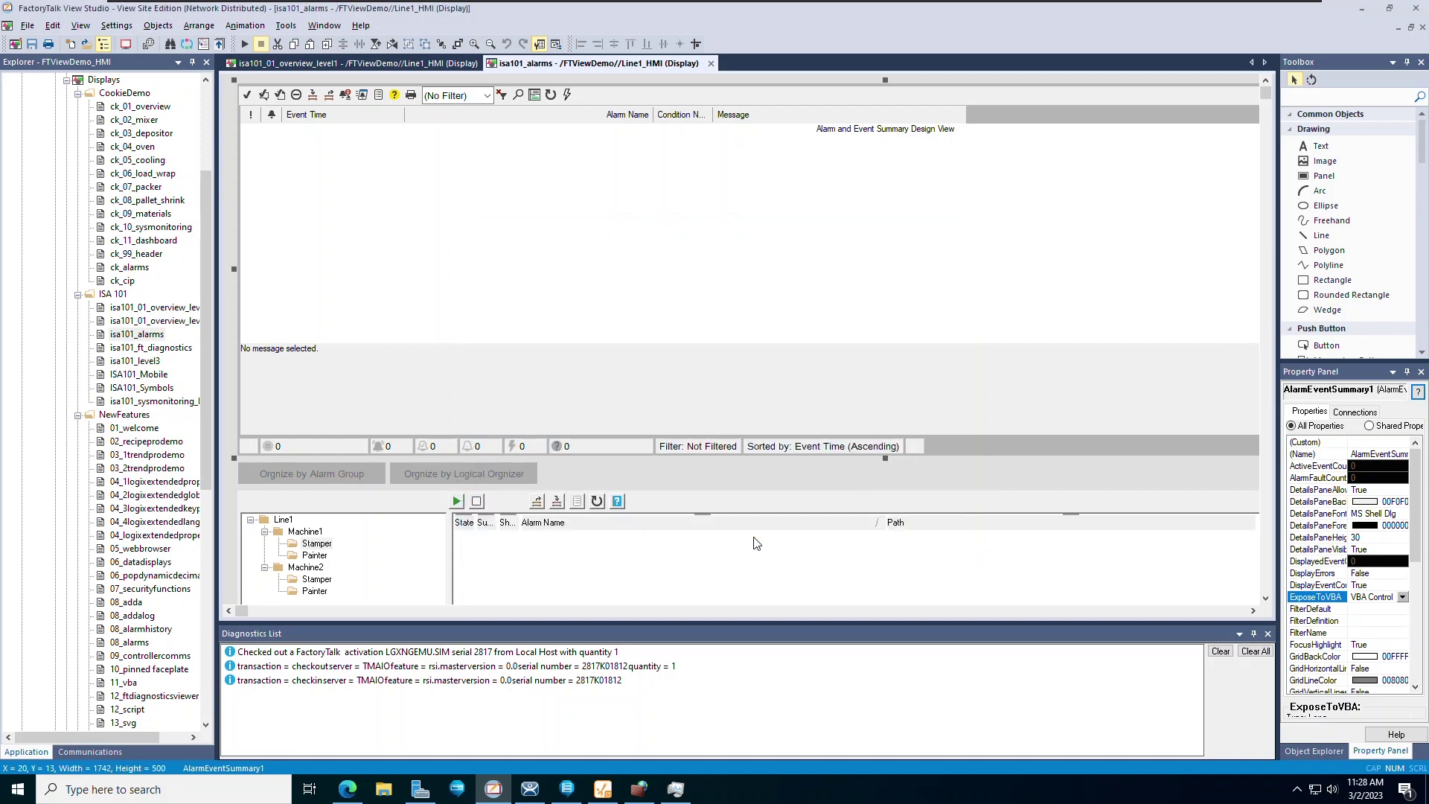
right_click(698, 303)
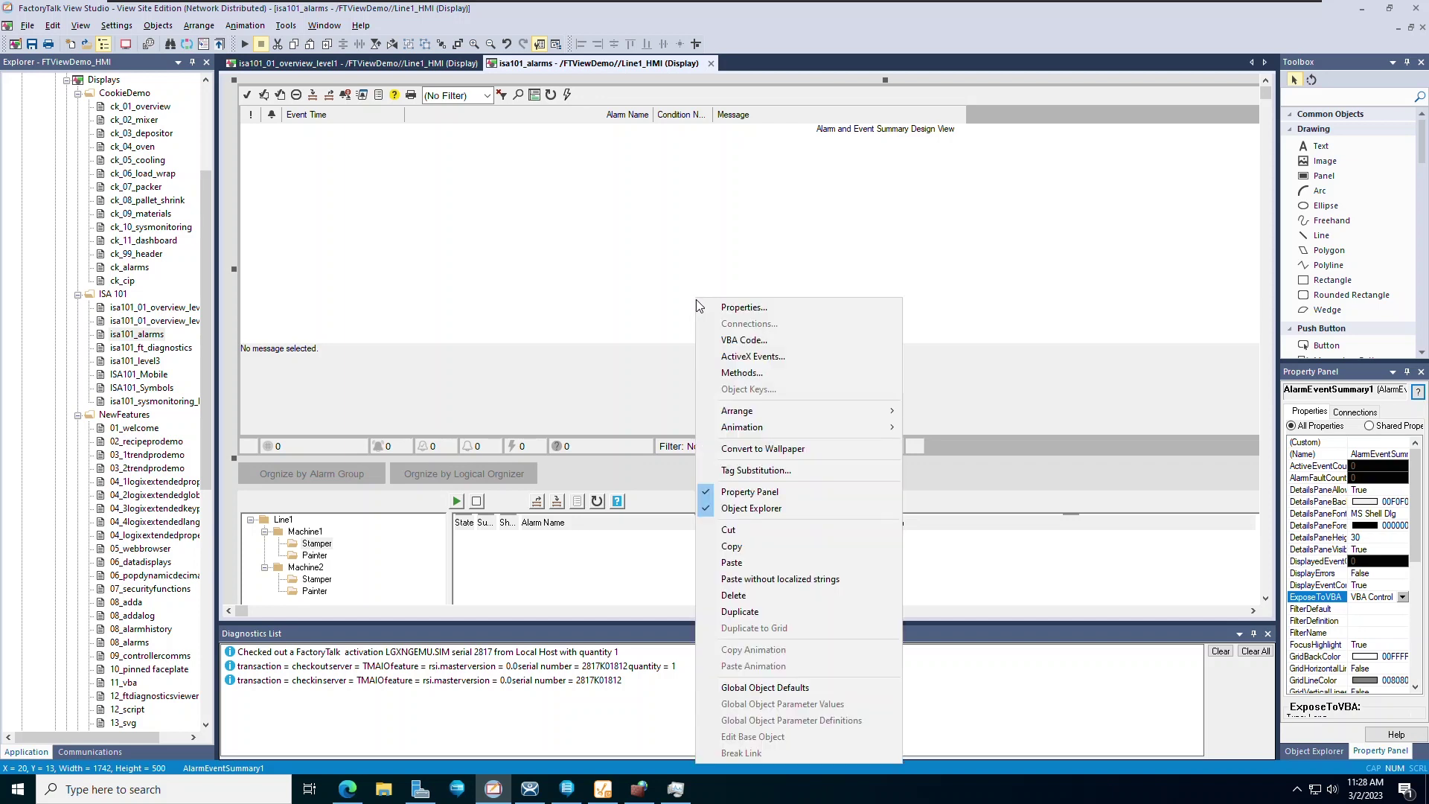
- Review the AlarmEventSummary1_EventClick handler calling TermMonControl1.PinPoint, then close the Visual Basic editor
left_click(748, 342)
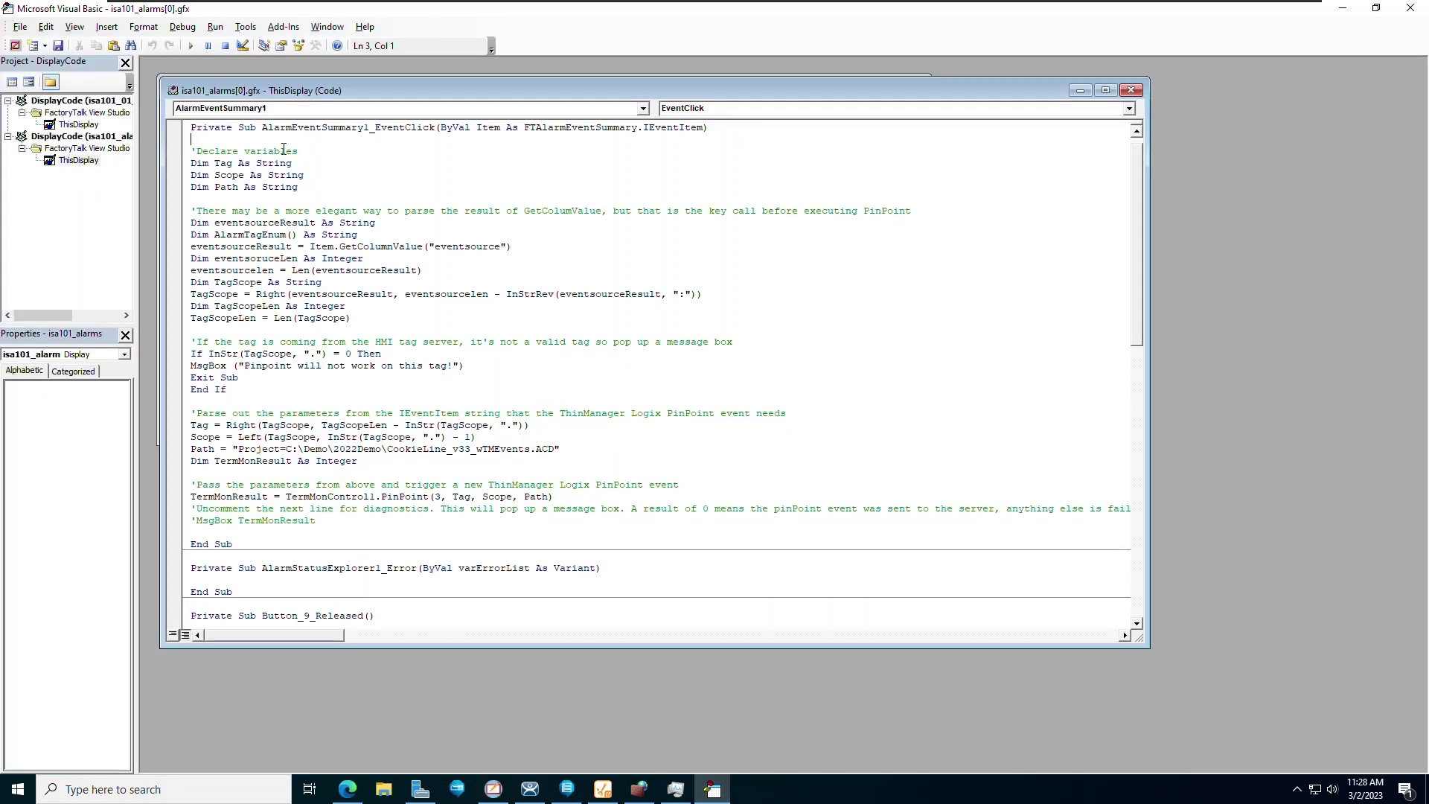
left_click_drag(191, 151, 320, 520)
left_click(519, 547)
left_click(1410, 8)
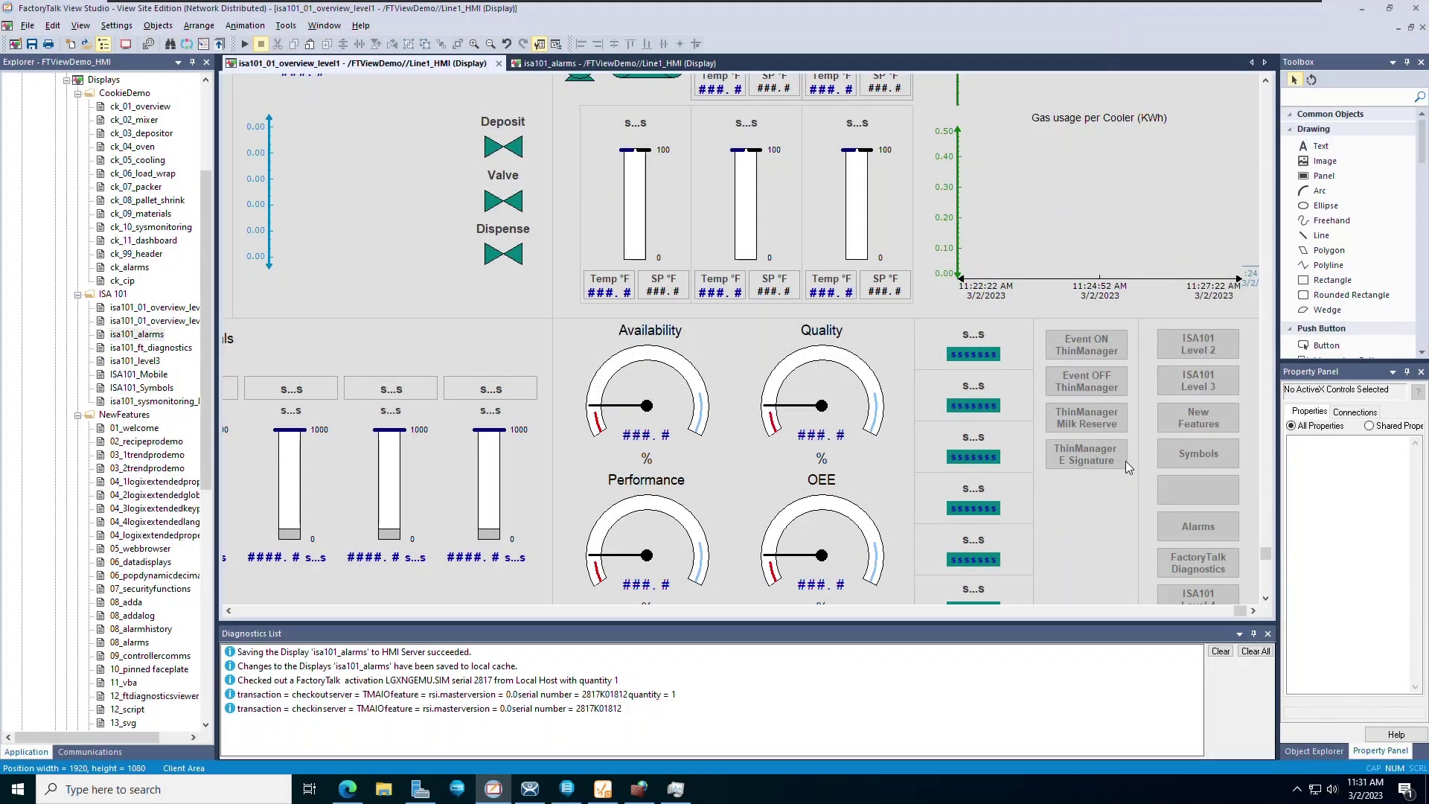
- Copy the ThinManager E Signature button and paste a duplicate onto the display
left_click(1126, 465)
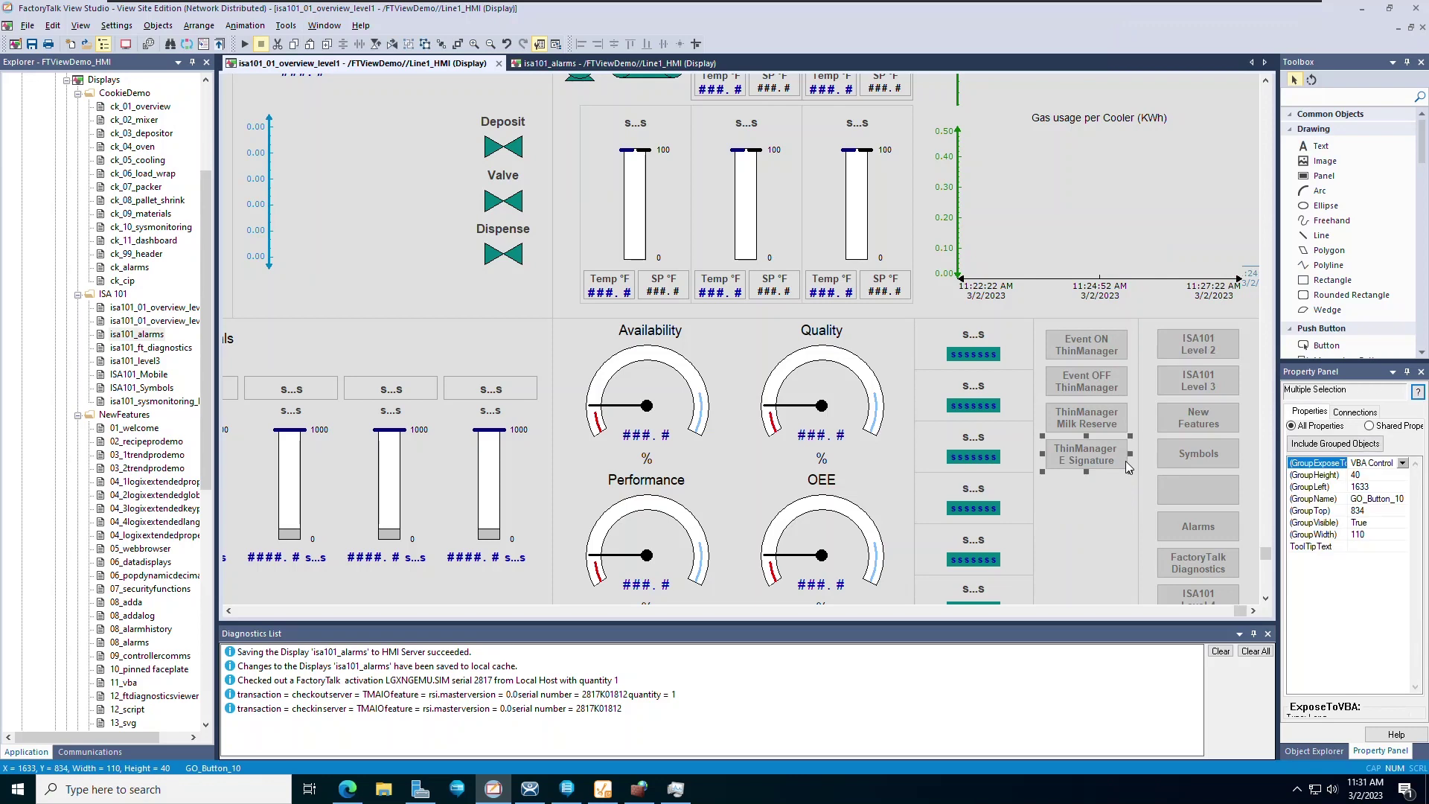
right_click(1126, 464)
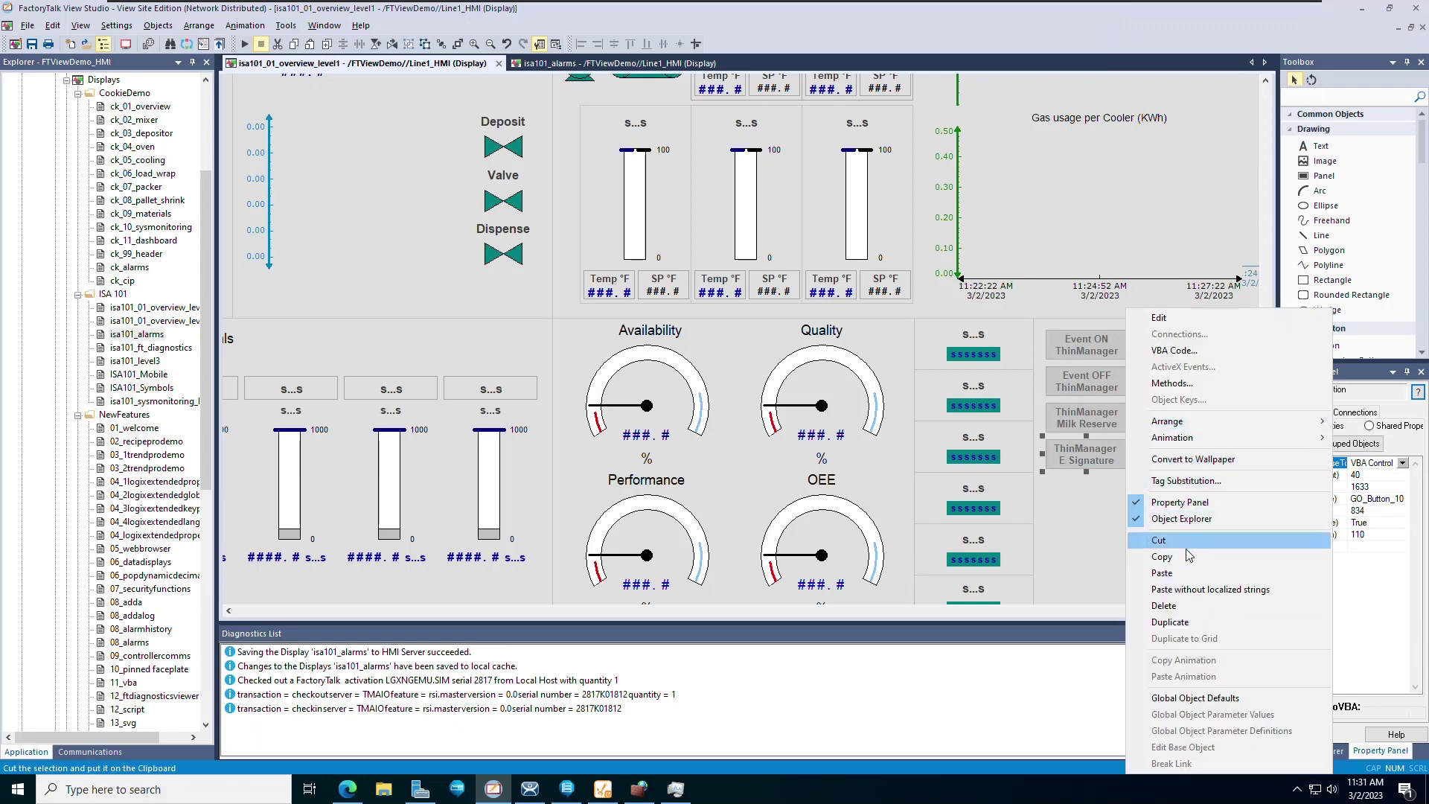
left_click(1071, 530)
right_click(1051, 493)
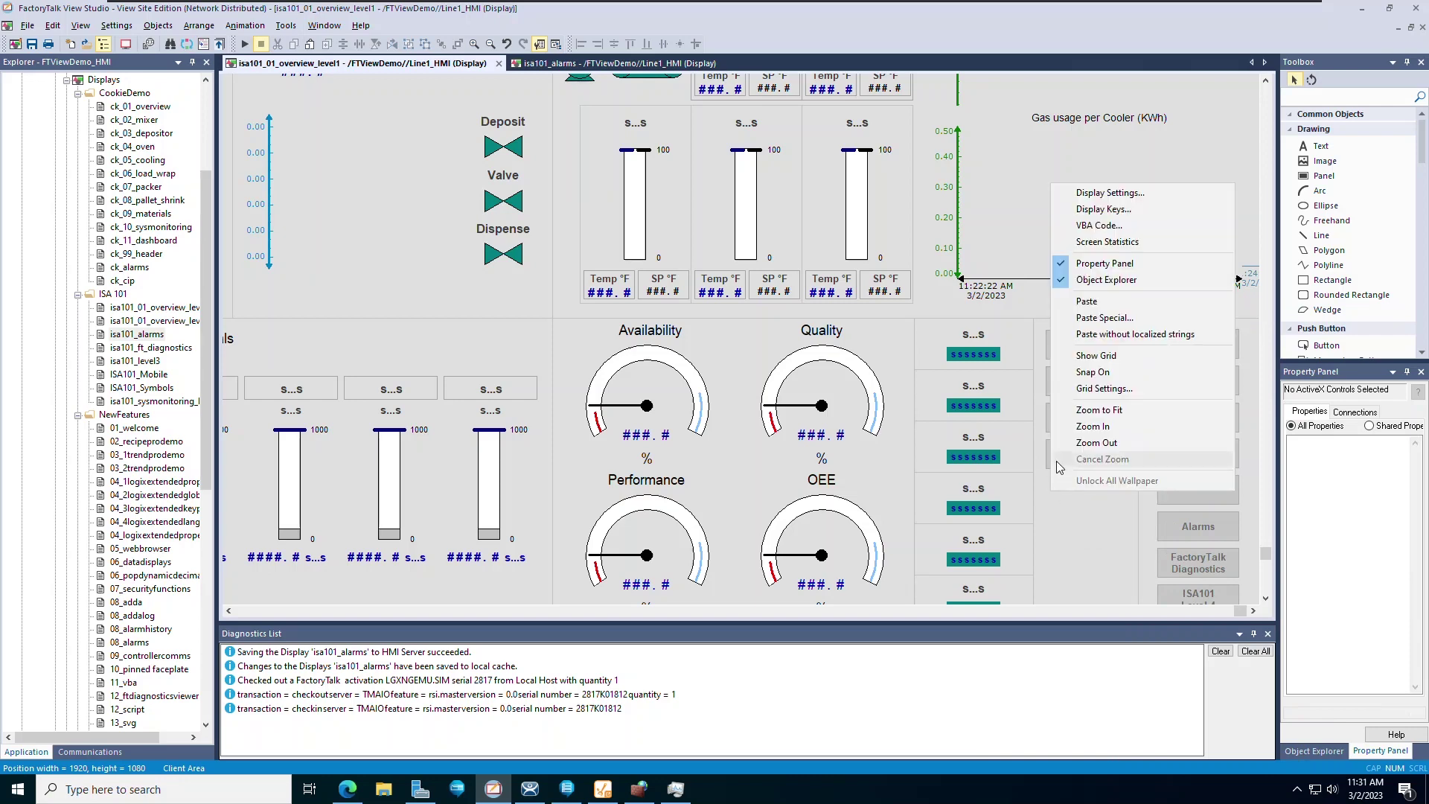
left_click(1094, 301)
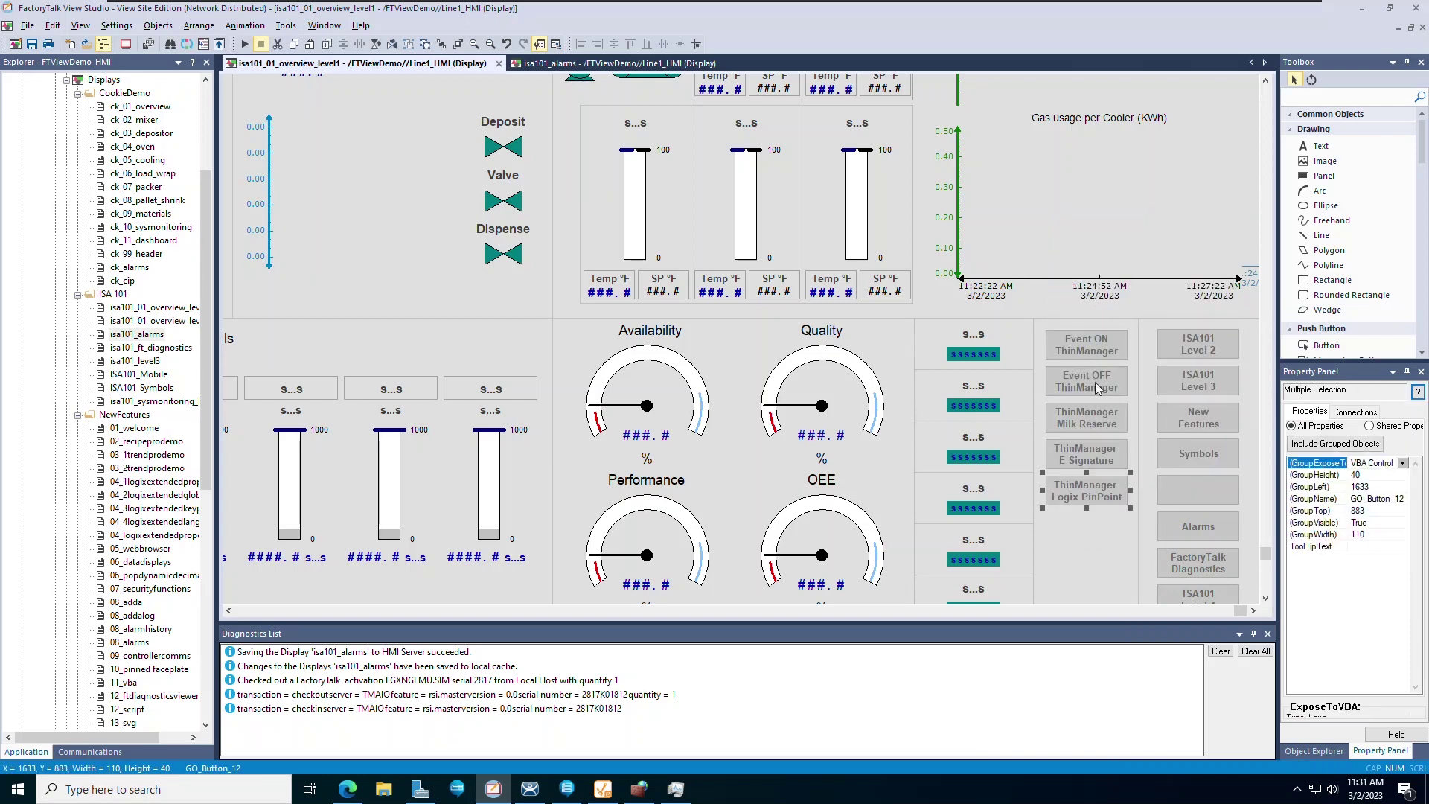
left_click(1087, 528)
- Expose the new ThinManager Logix PinPoint button group to VBA as VBA Control
left_click(1088, 495)
left_click(1402, 463)
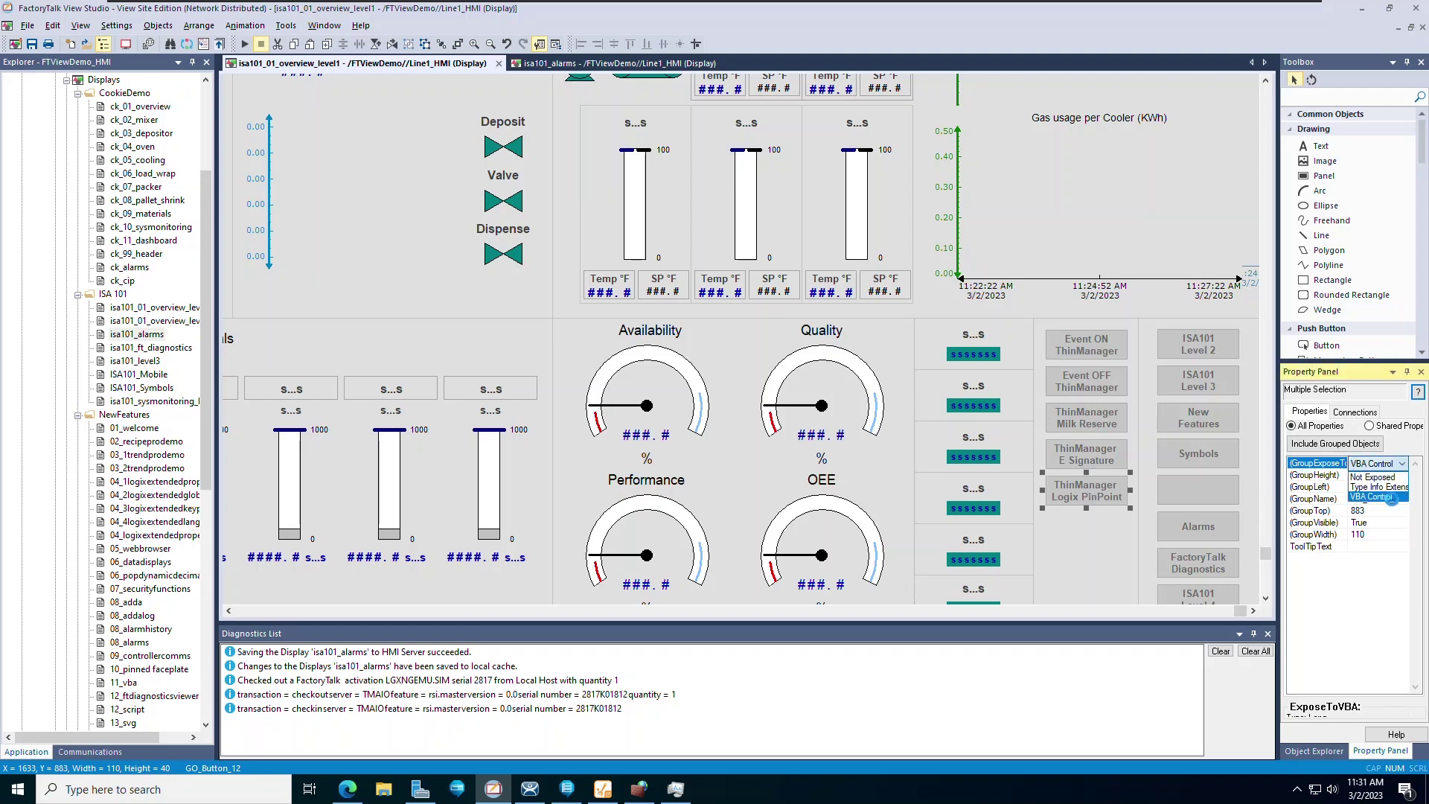
left_click(1395, 496)
- Check the inner button's name Button1 in its properties, then open the display's VBA code
left_click(1090, 502)
right_click(1116, 495)
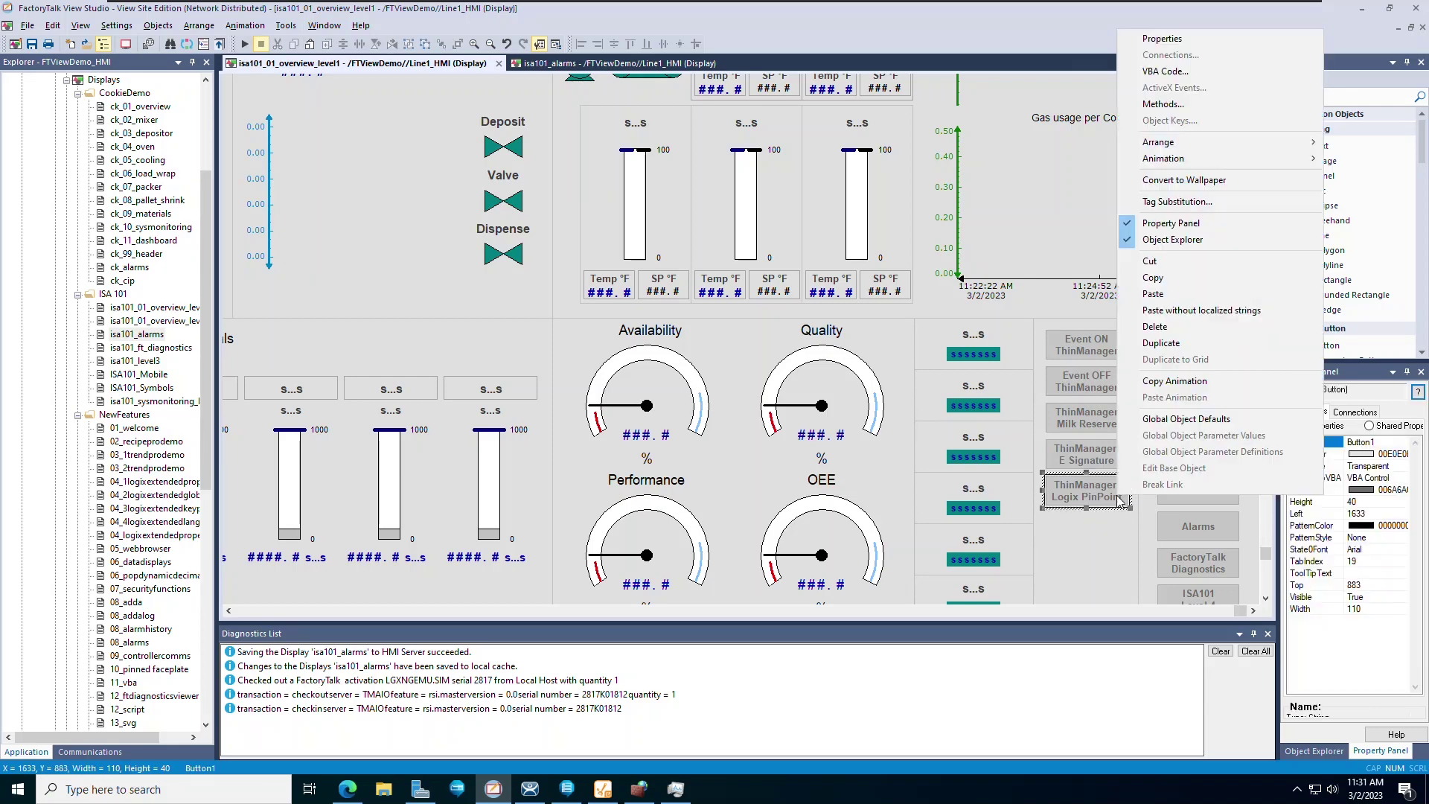
left_click(1173, 39)
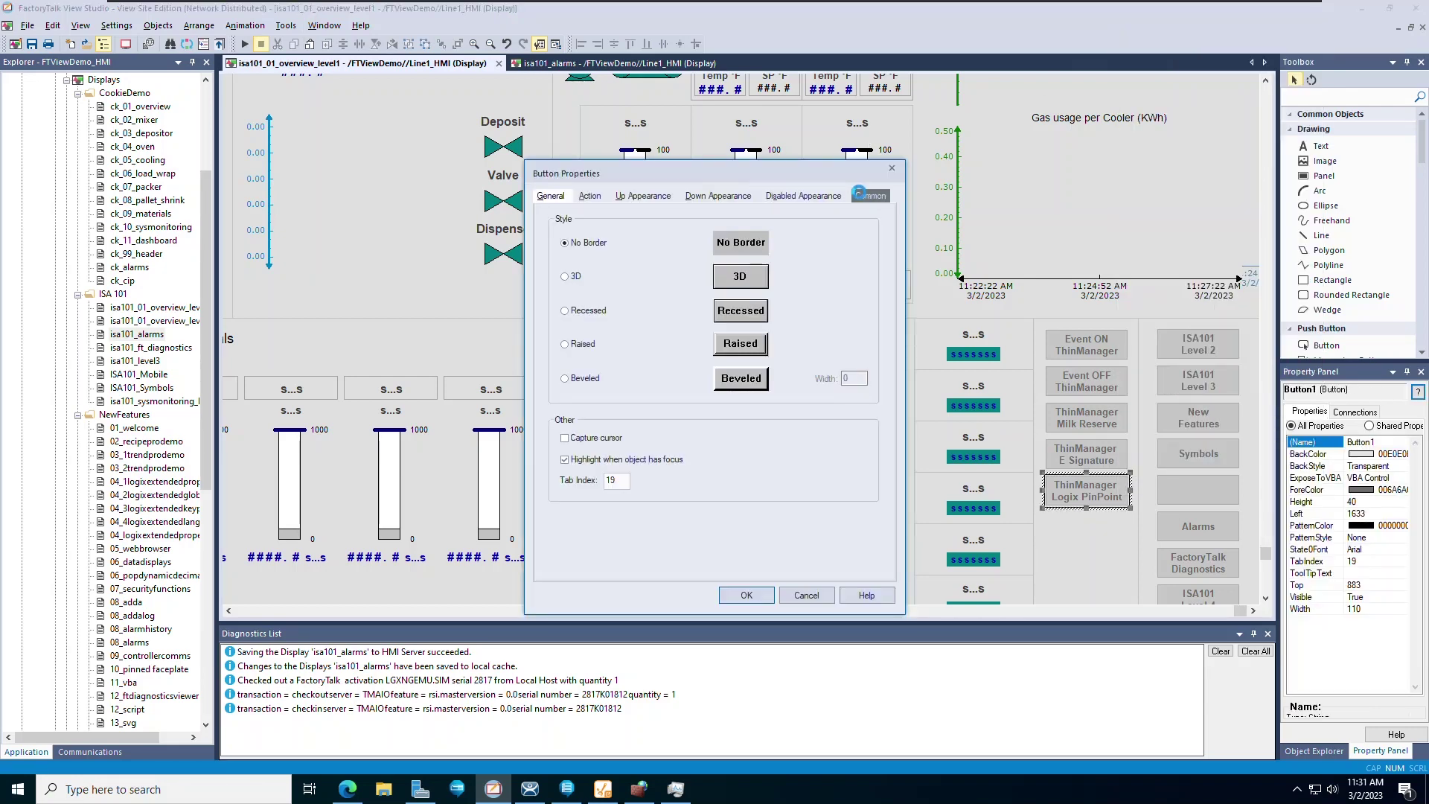
left_click(863, 195)
double_click(600, 320)
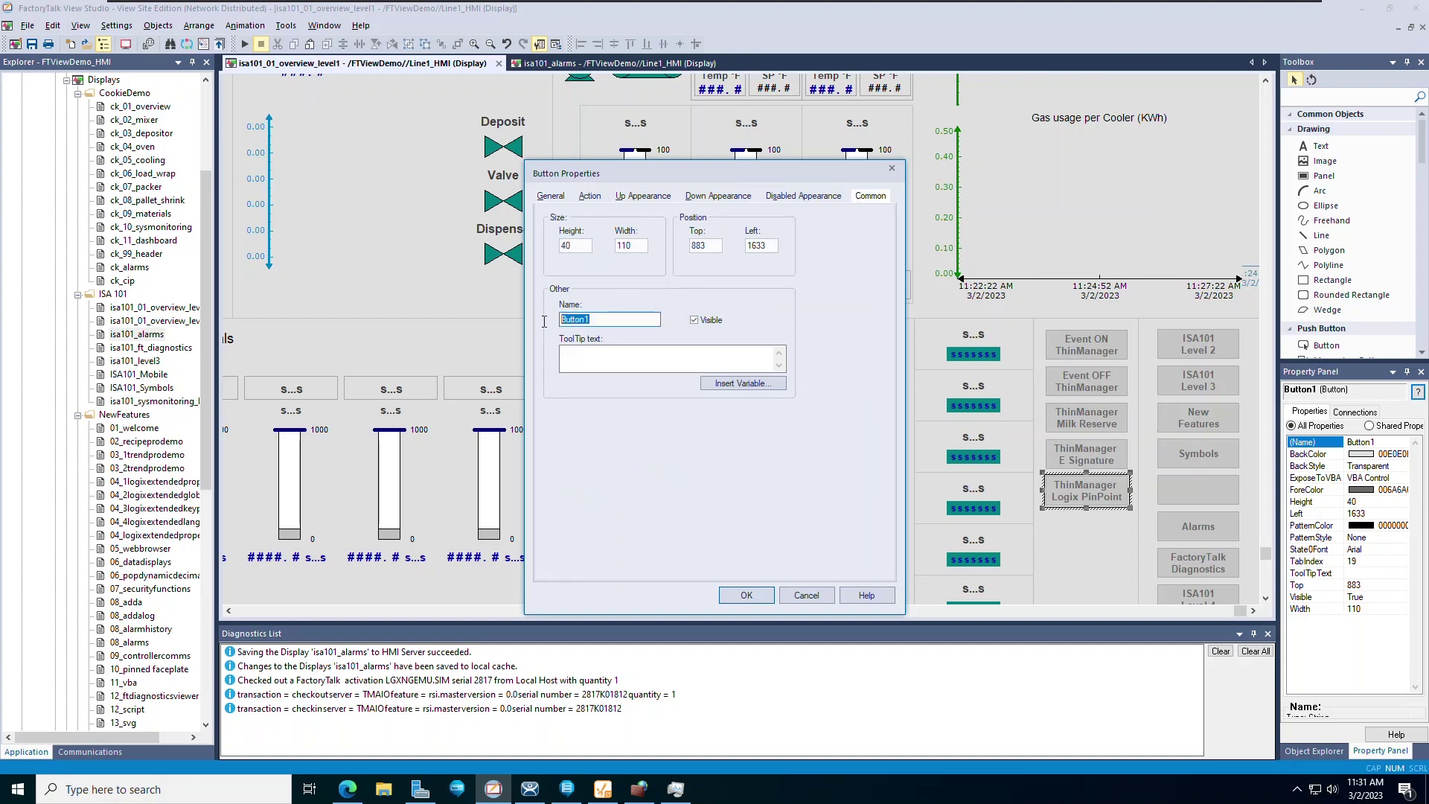
left_click(746, 596)
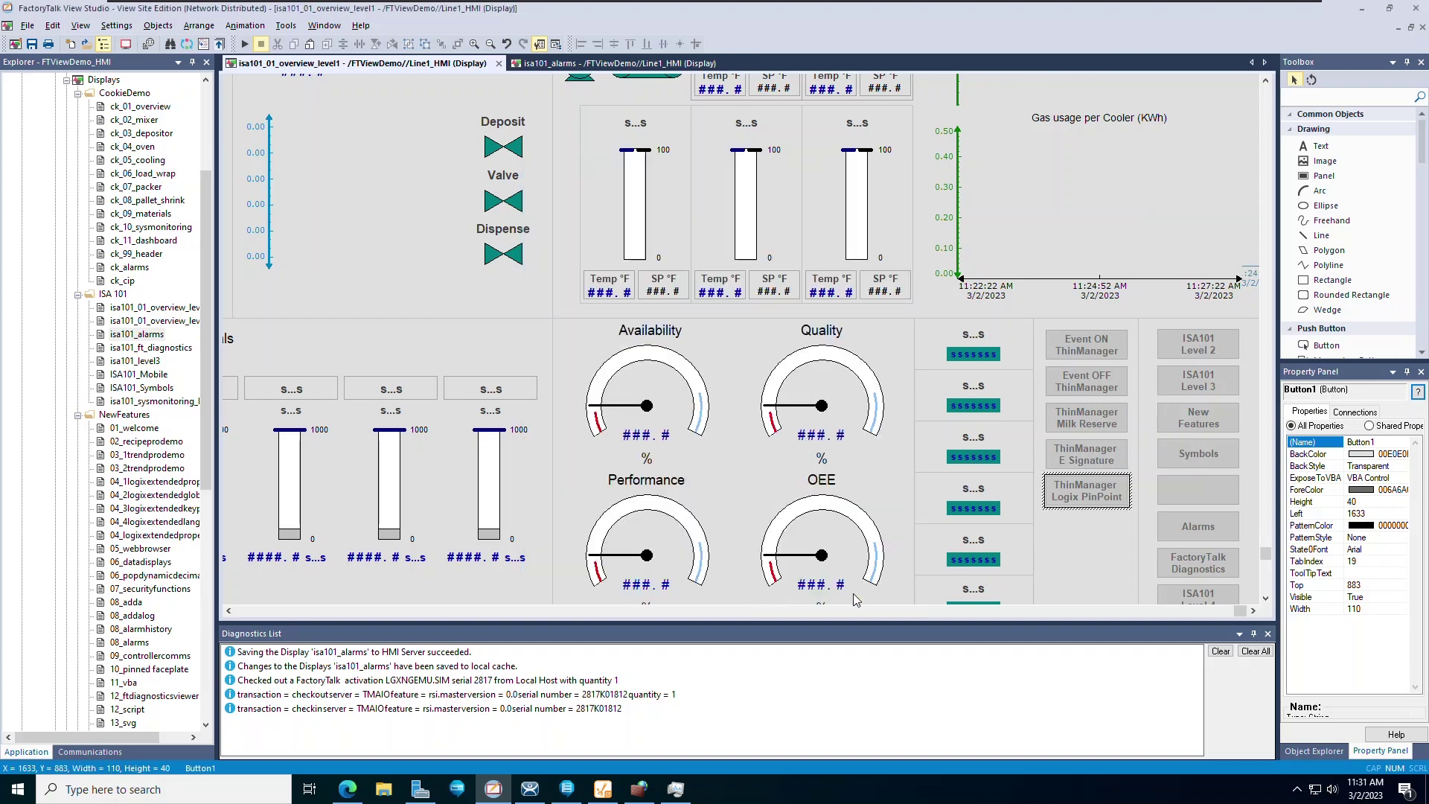
right_click(1047, 547)
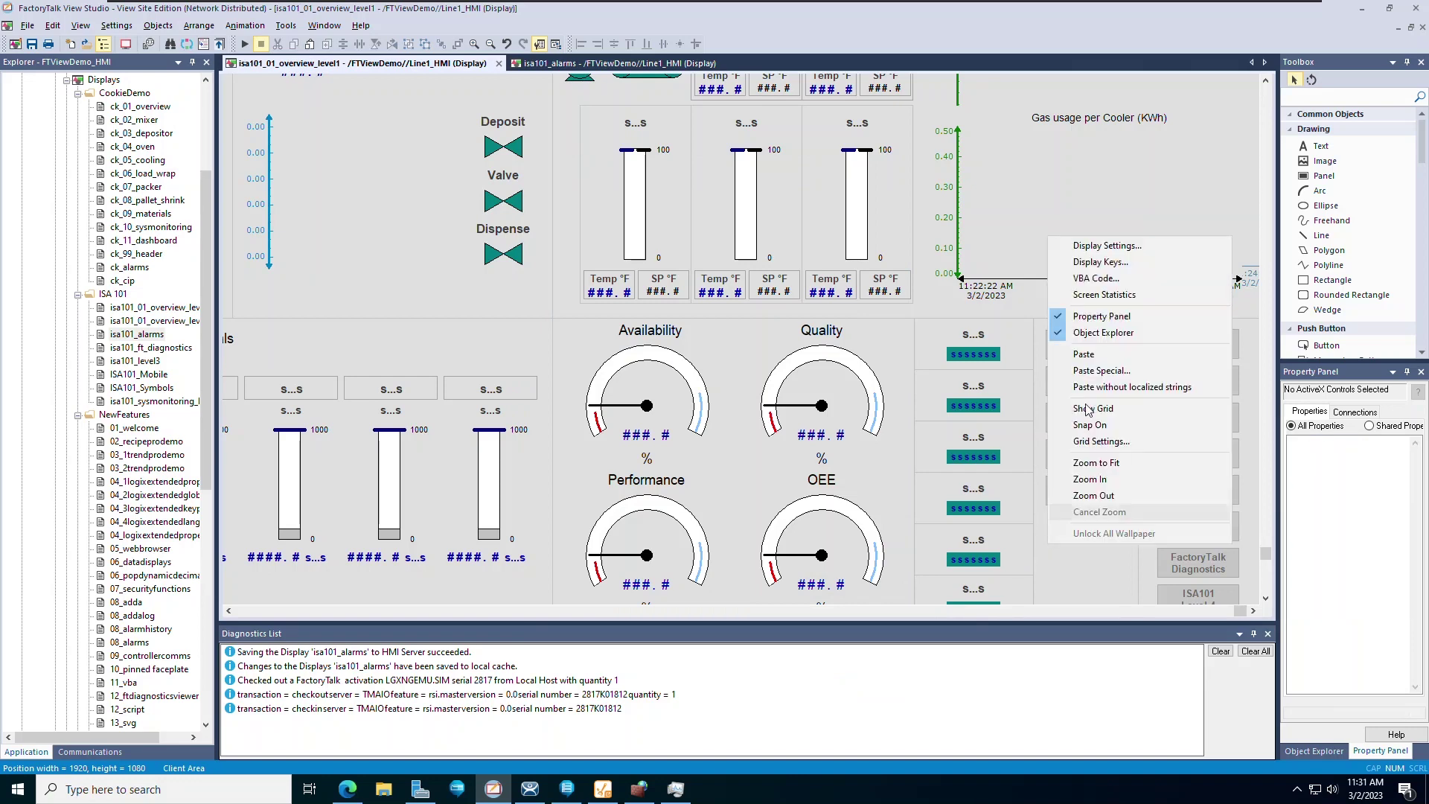
left_click(1100, 277)
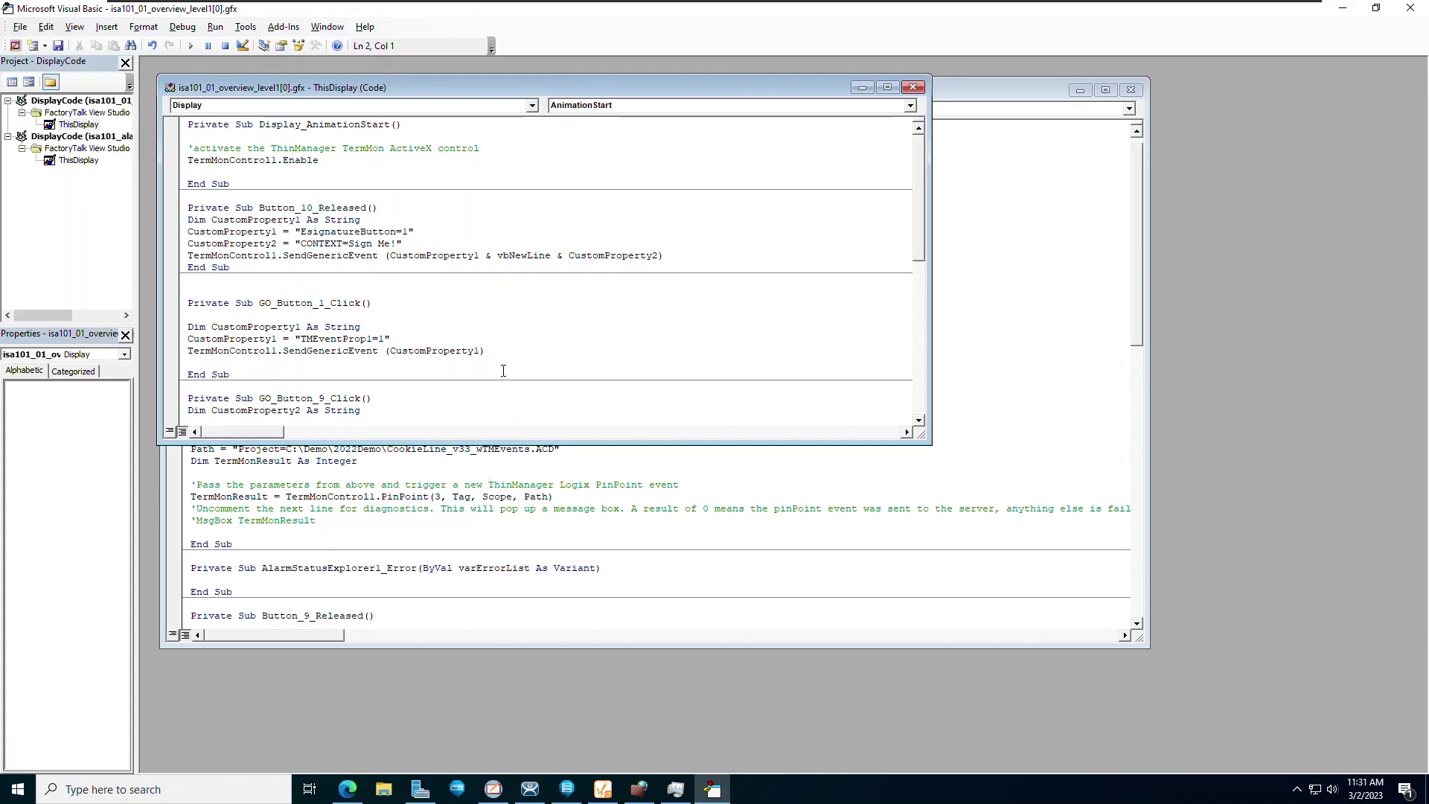
- Review the Button1_Released routine calling PinPoint with tag ResetShiftParts.2, then close the editor
left_click(886, 87)
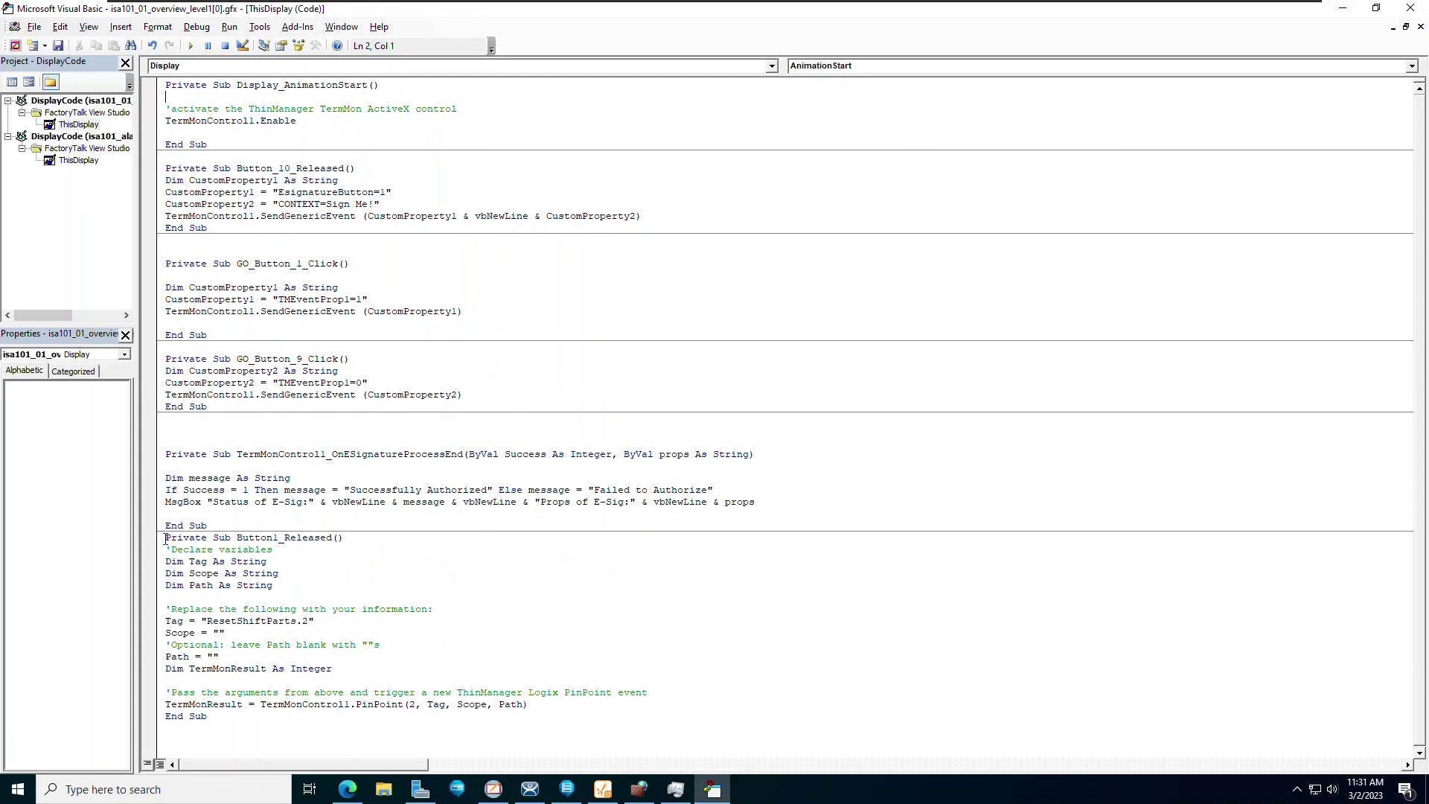
left_click_drag(165, 537, 285, 713)
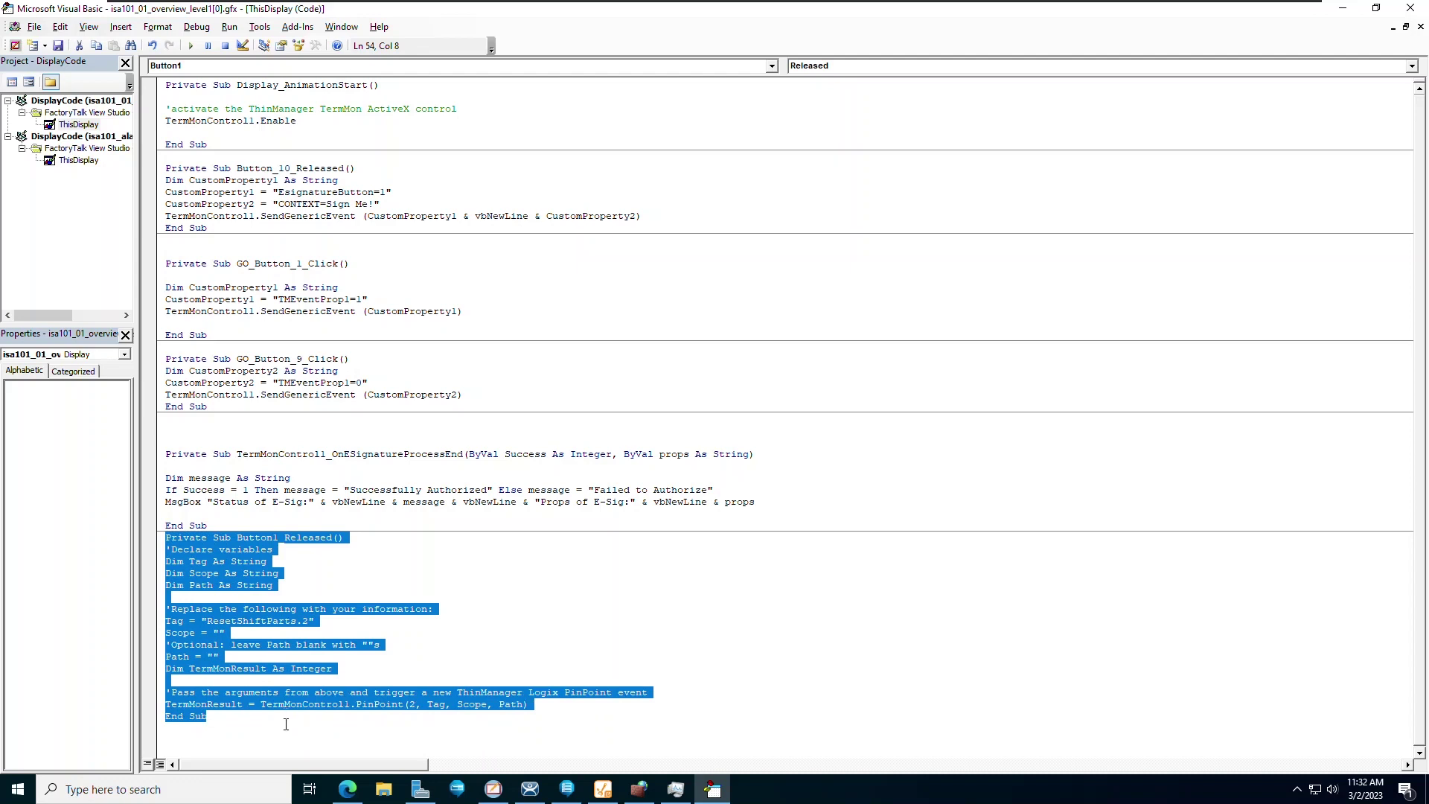
left_click(285, 724)
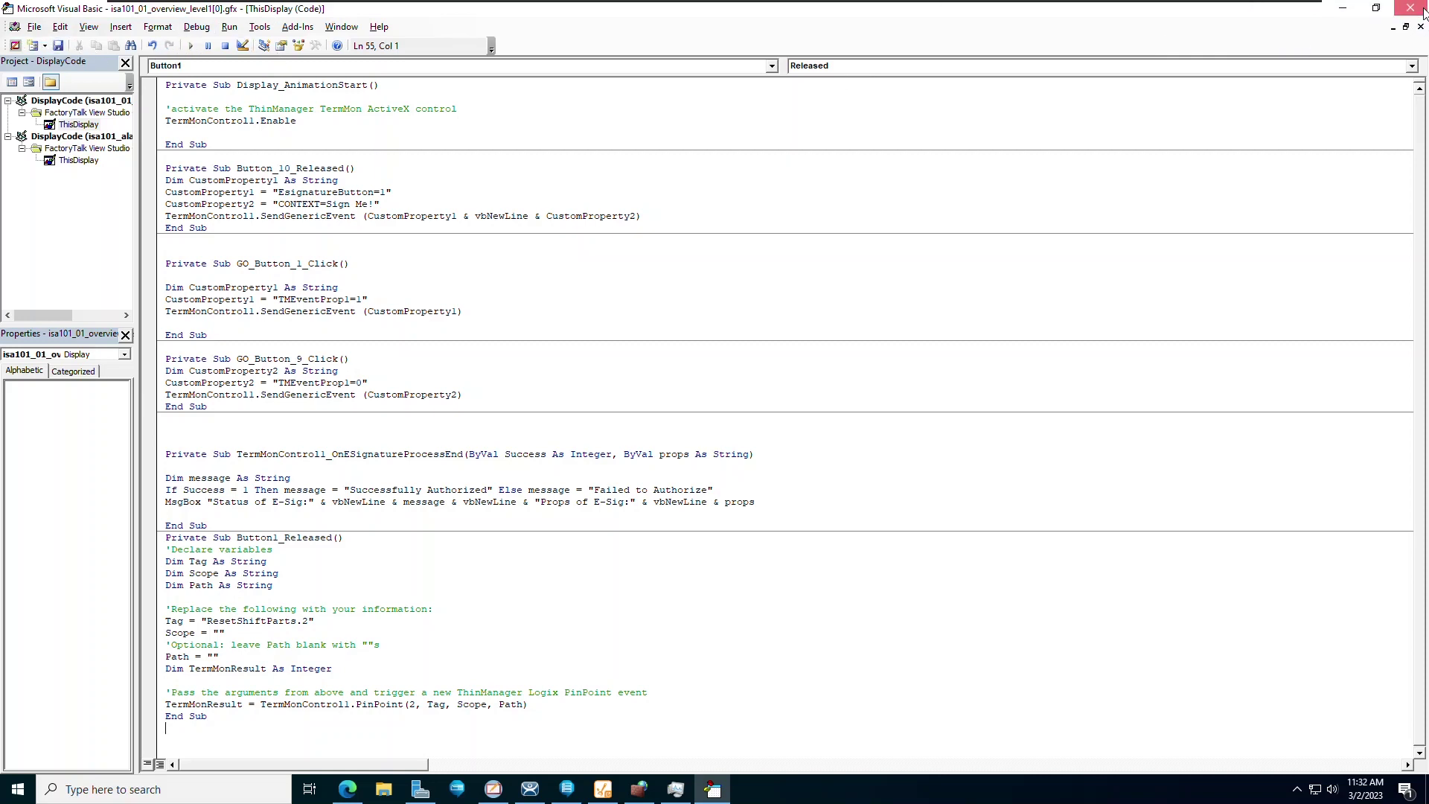
left_click(1410, 8)
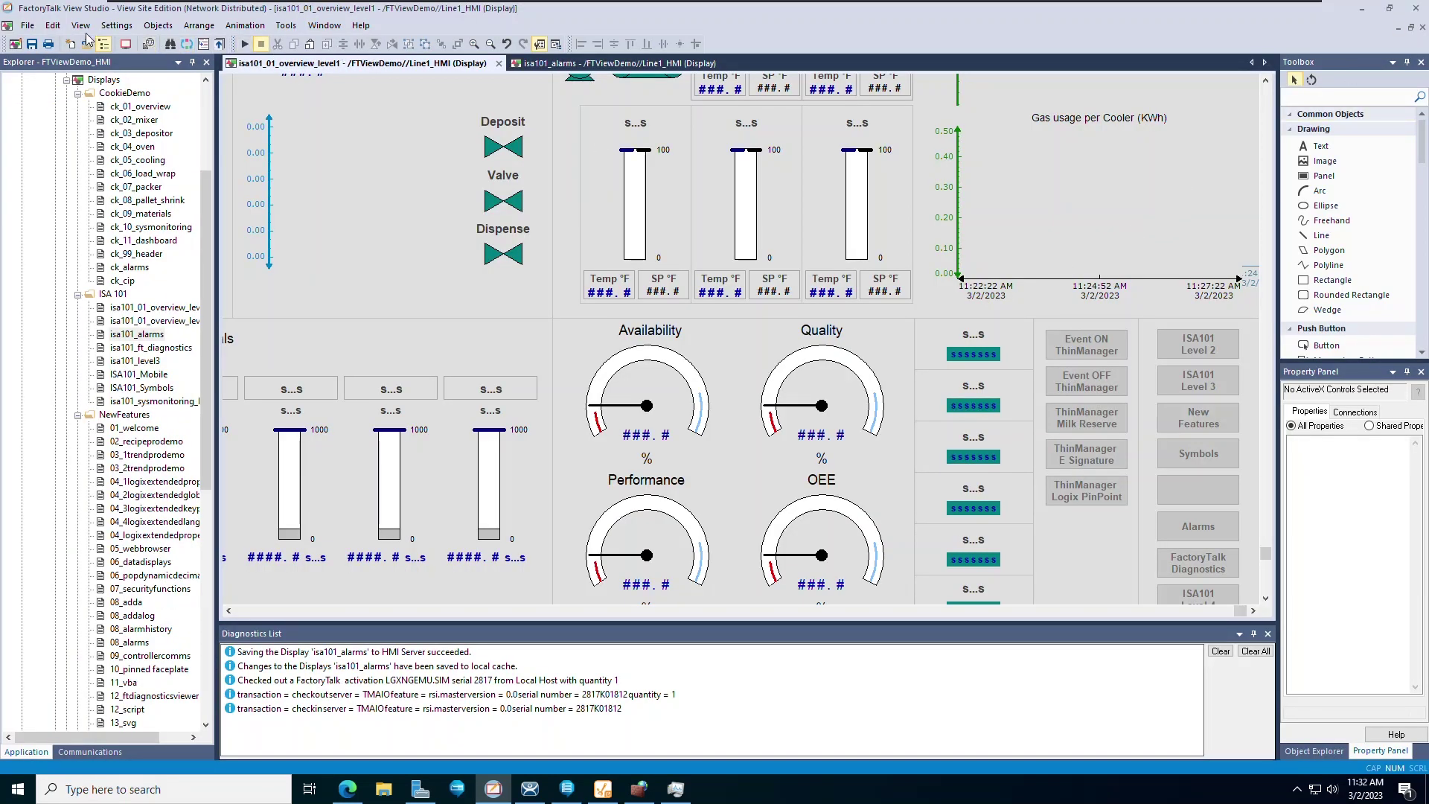
- Save the isa101_01_overview_level1 display using the Save toolbar button
left_click(32, 45)
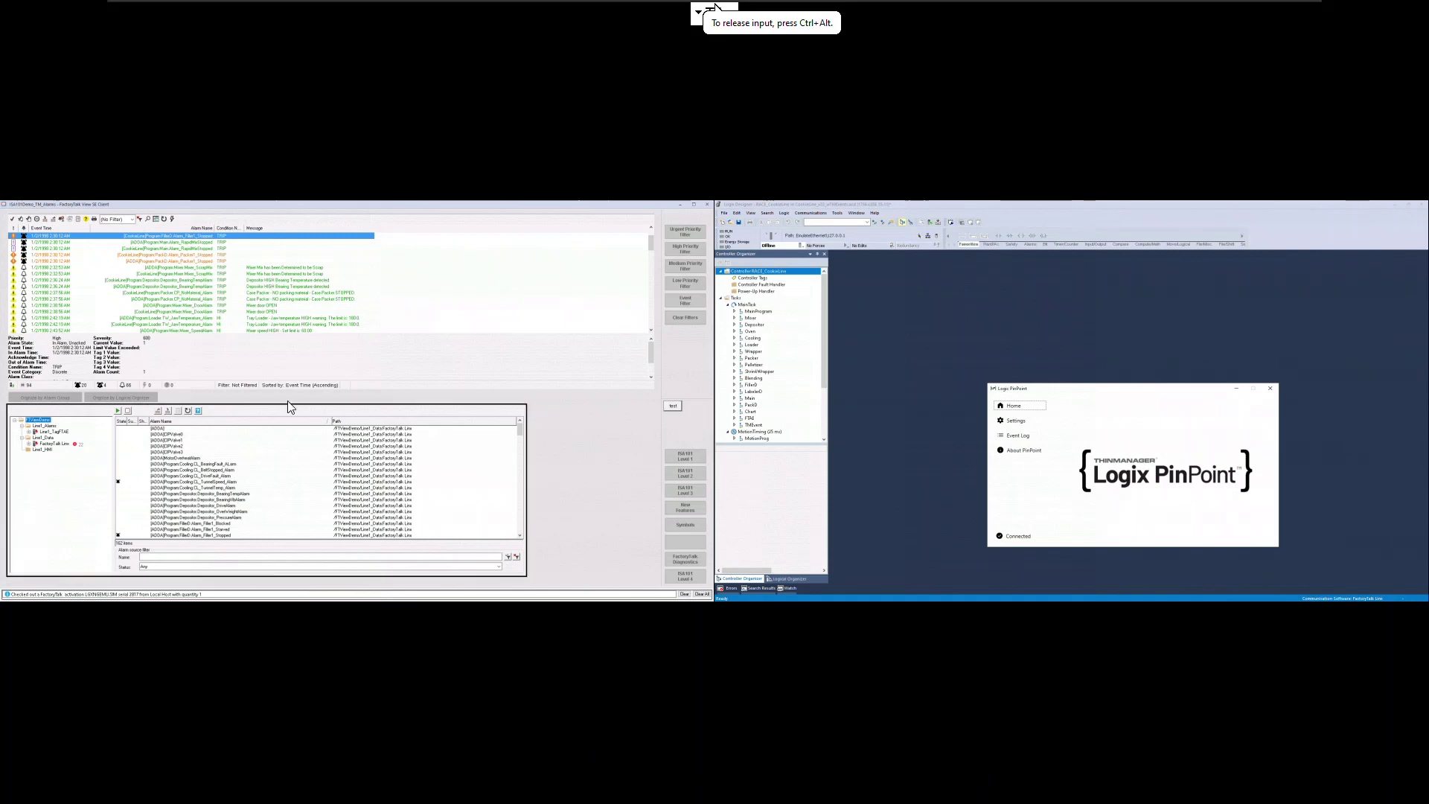
- Select the top alarm, then the Mixer ScrapMix alarm, to jump Logix Designer to their rungs
left_click(182, 239, "ctrl")
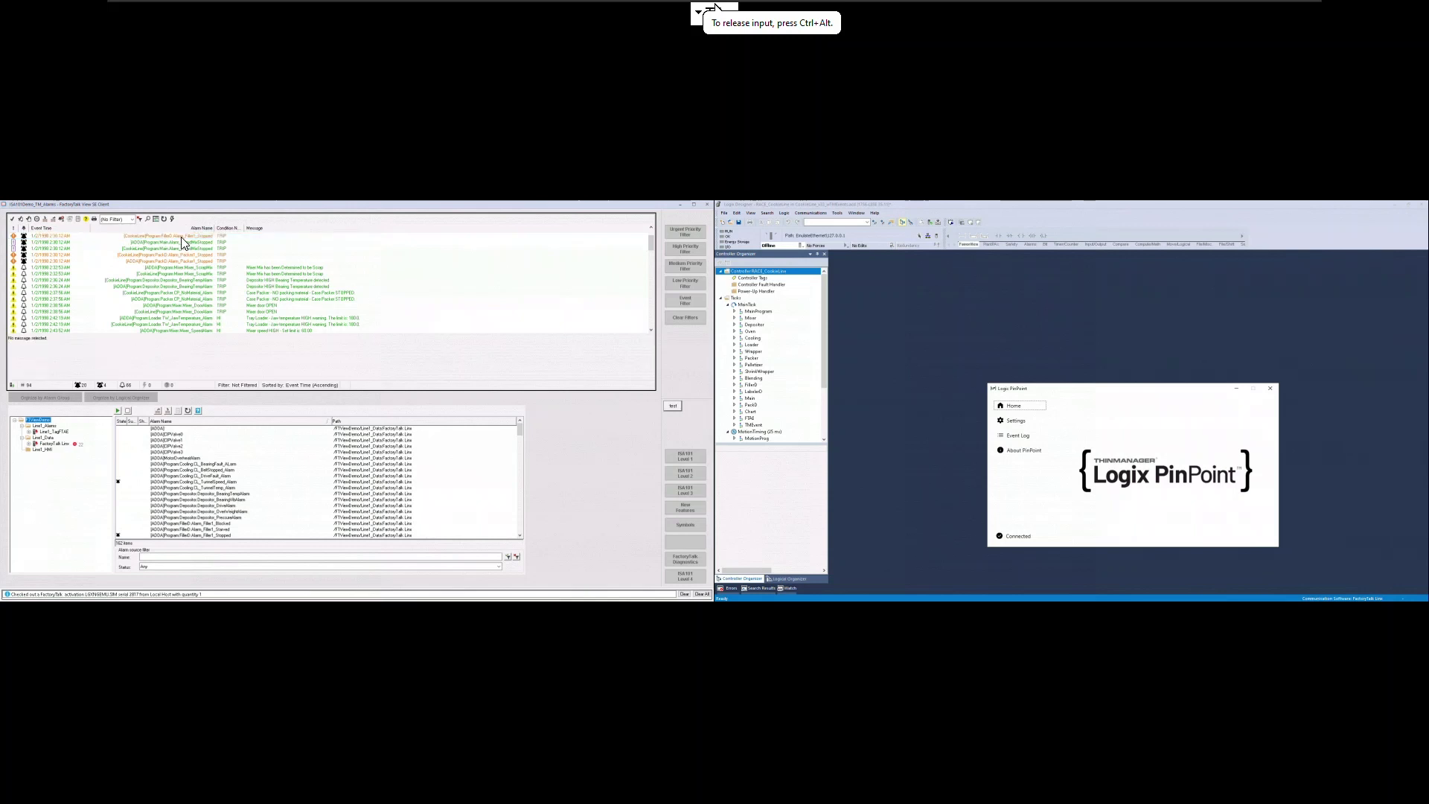
left_click(181, 236)
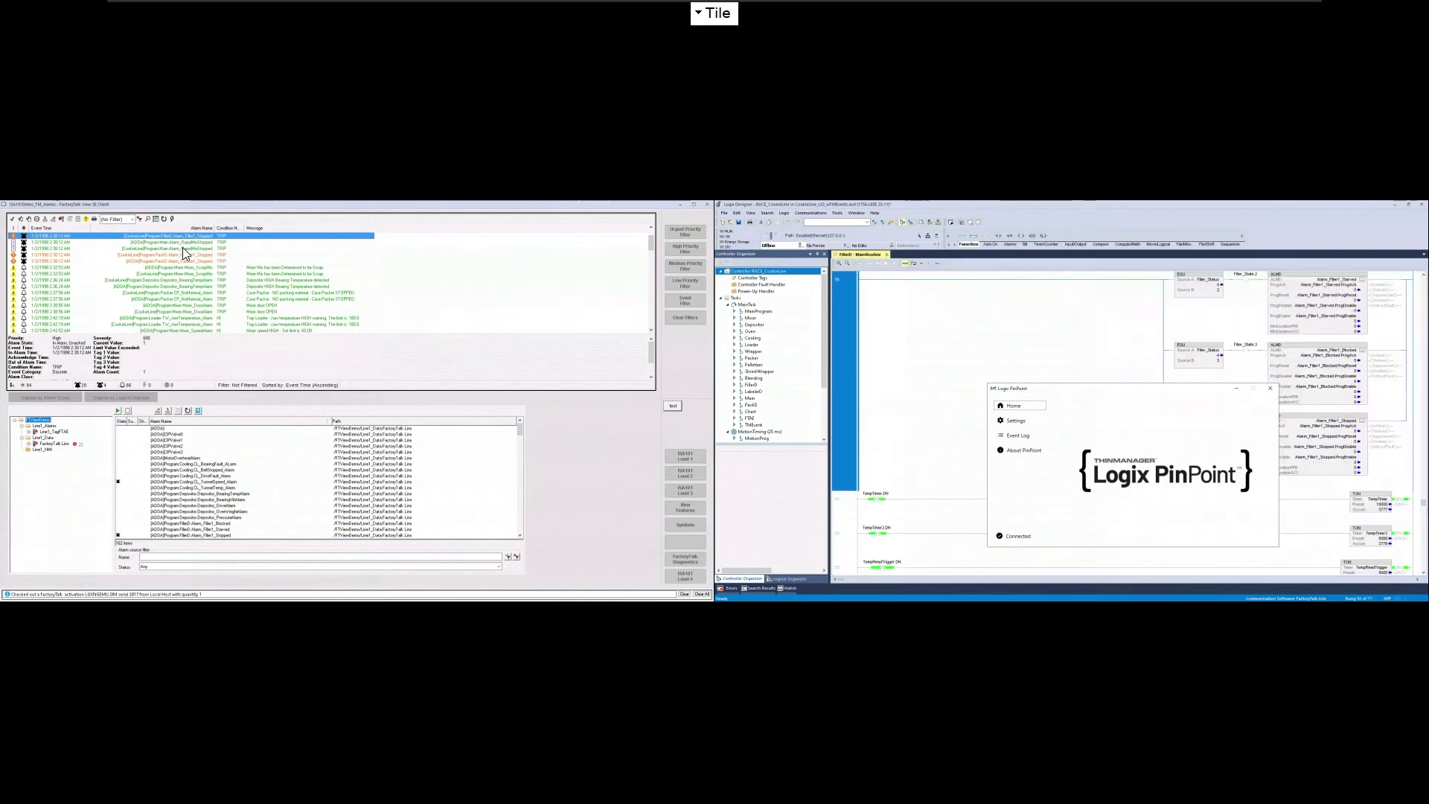
left_click(186, 269)
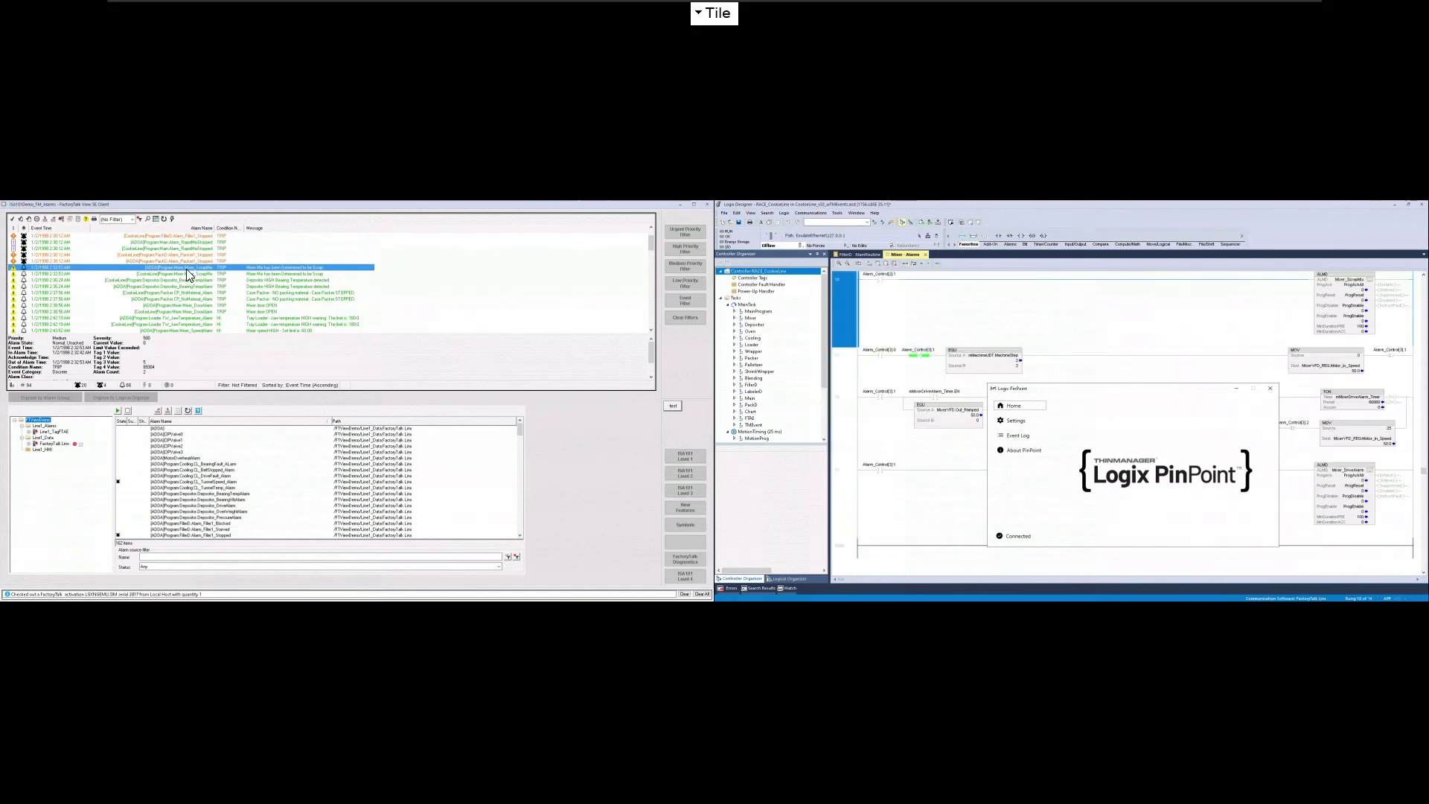
- Jump from Alarm_Control[3].0's cross references to its OTU in rung 12, then show the ISA101 Level 1 overview
left_click(949, 338)
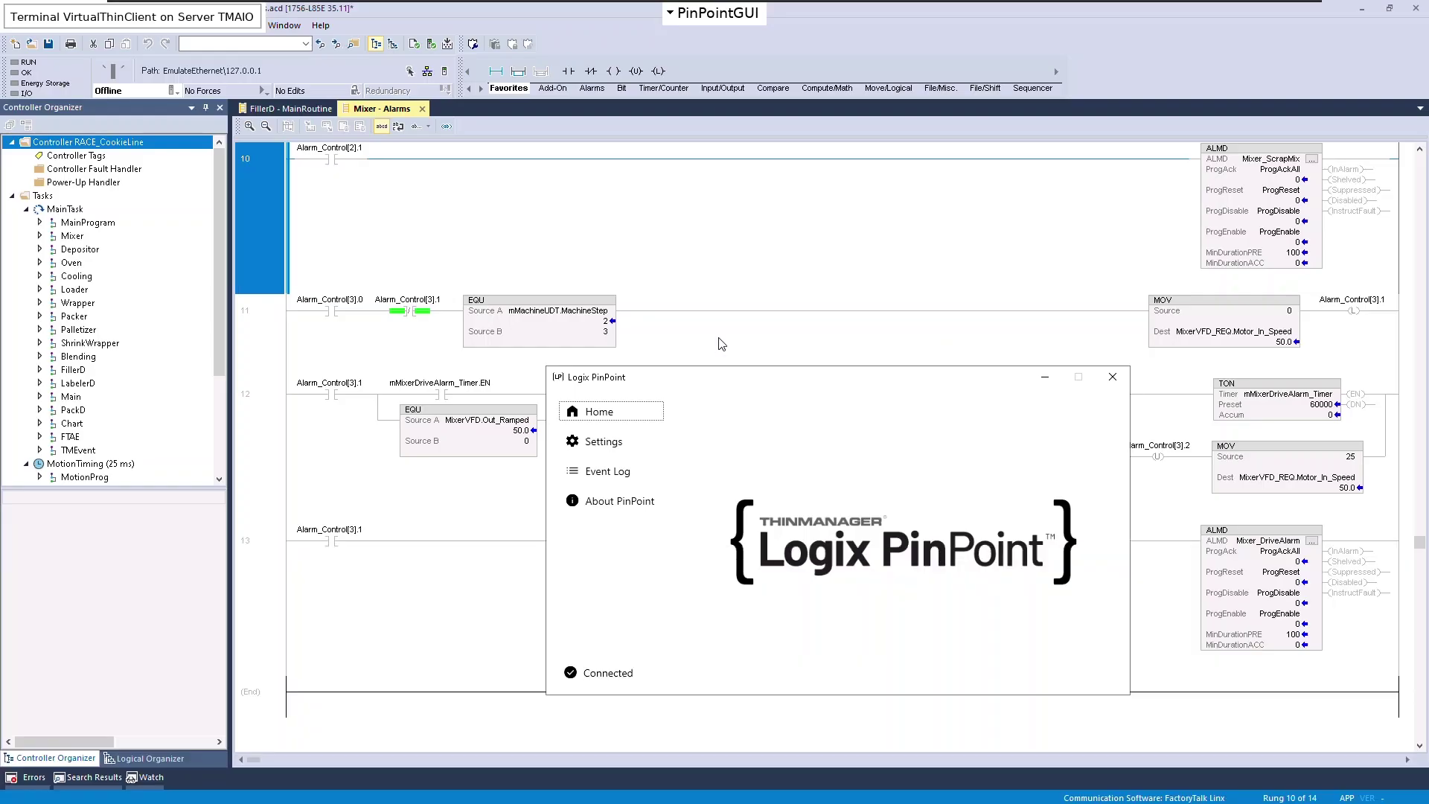
right_click(421, 311)
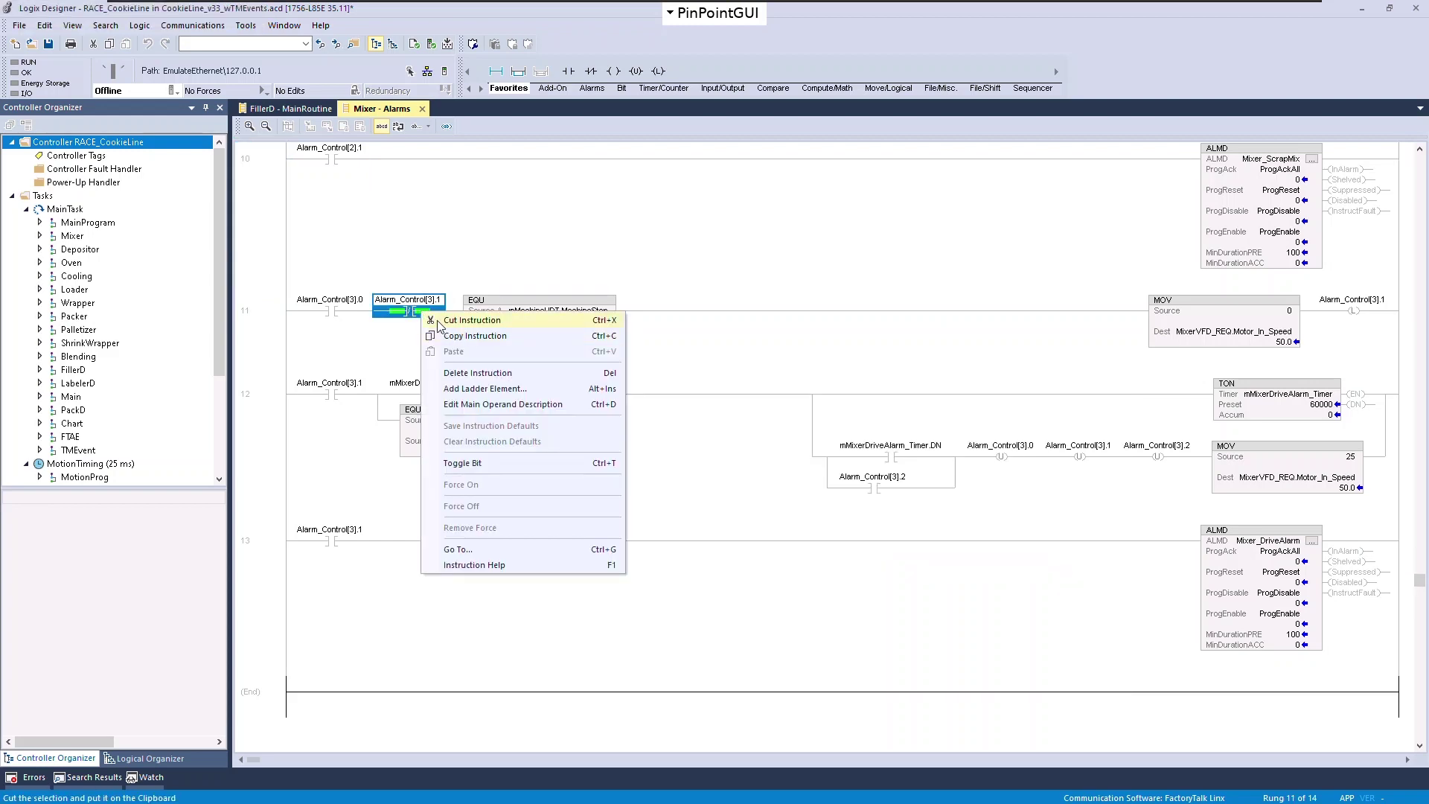
right_click(340, 301)
left_click(382, 344)
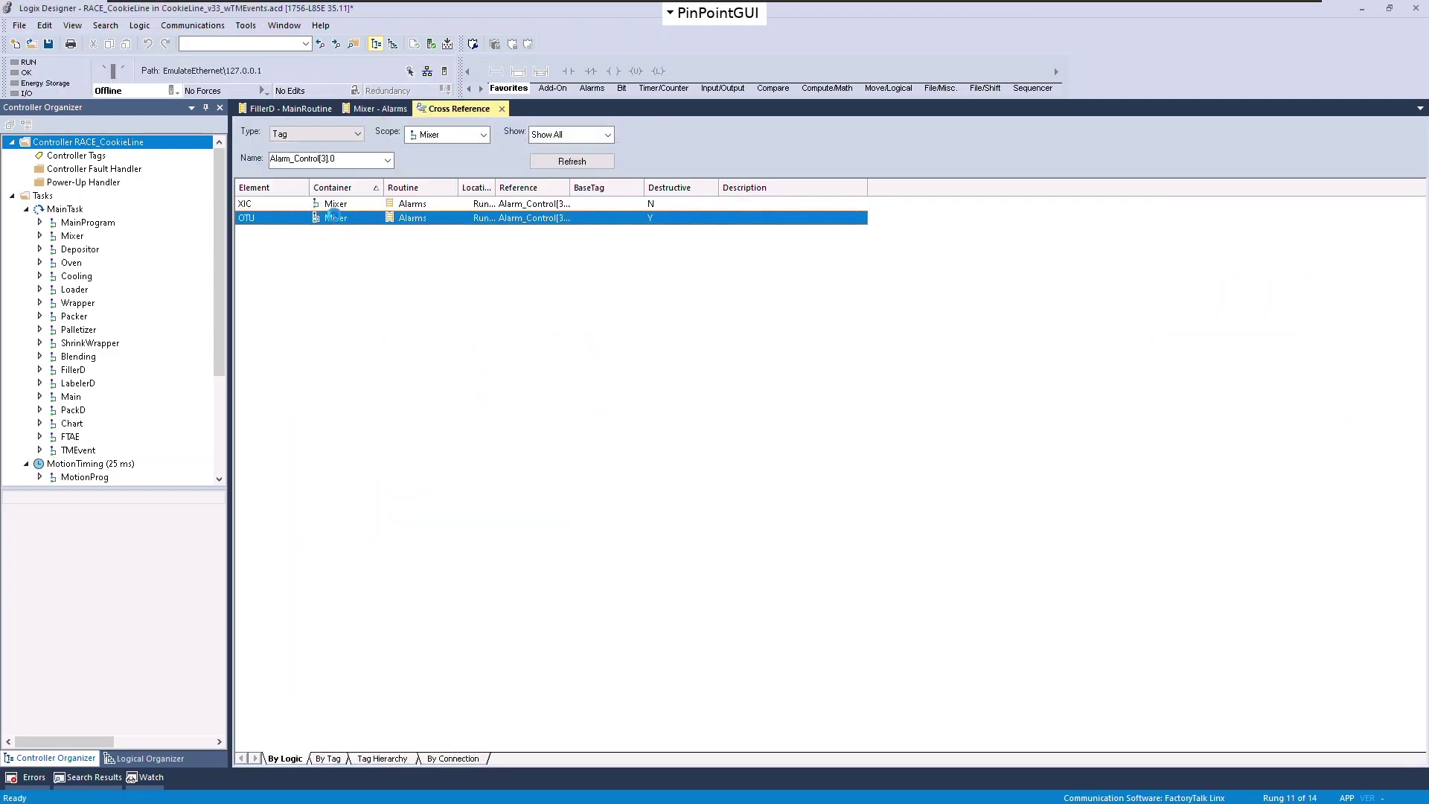
double_click(339, 218)
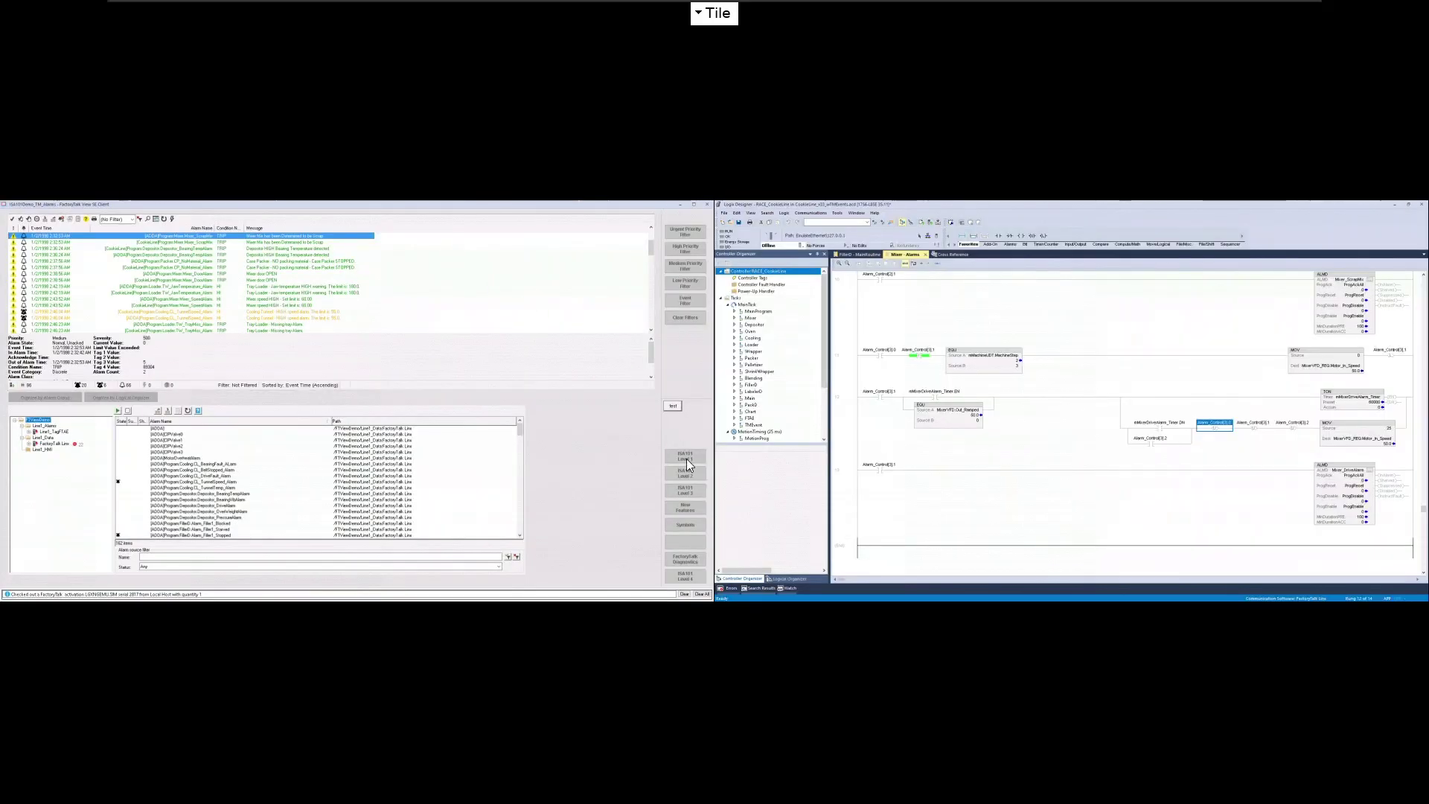
left_click(700, 459)
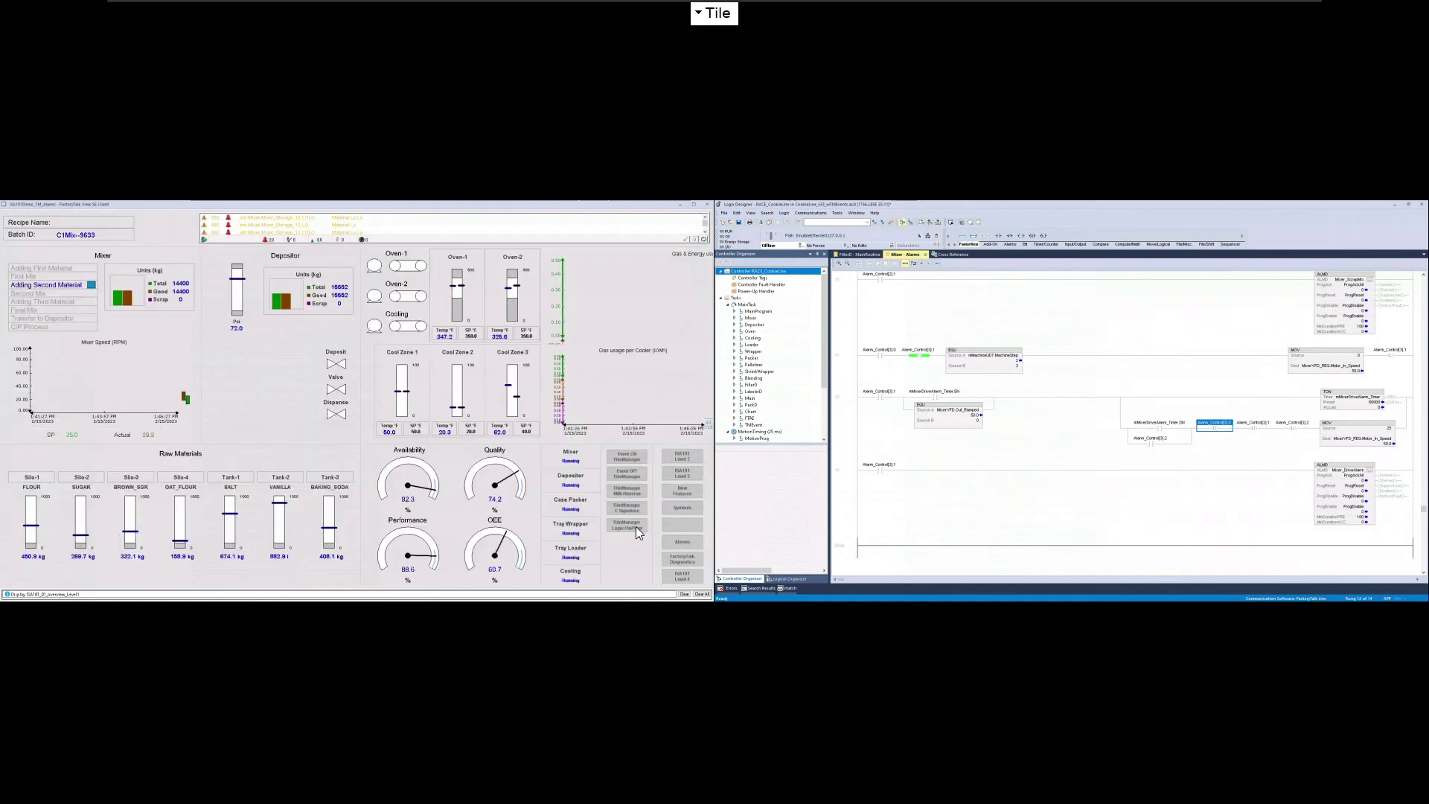
- Launch PinPoint from the HMI button to open the Oven - Mode routine, scrolled to rung 4
left_click(636, 526)
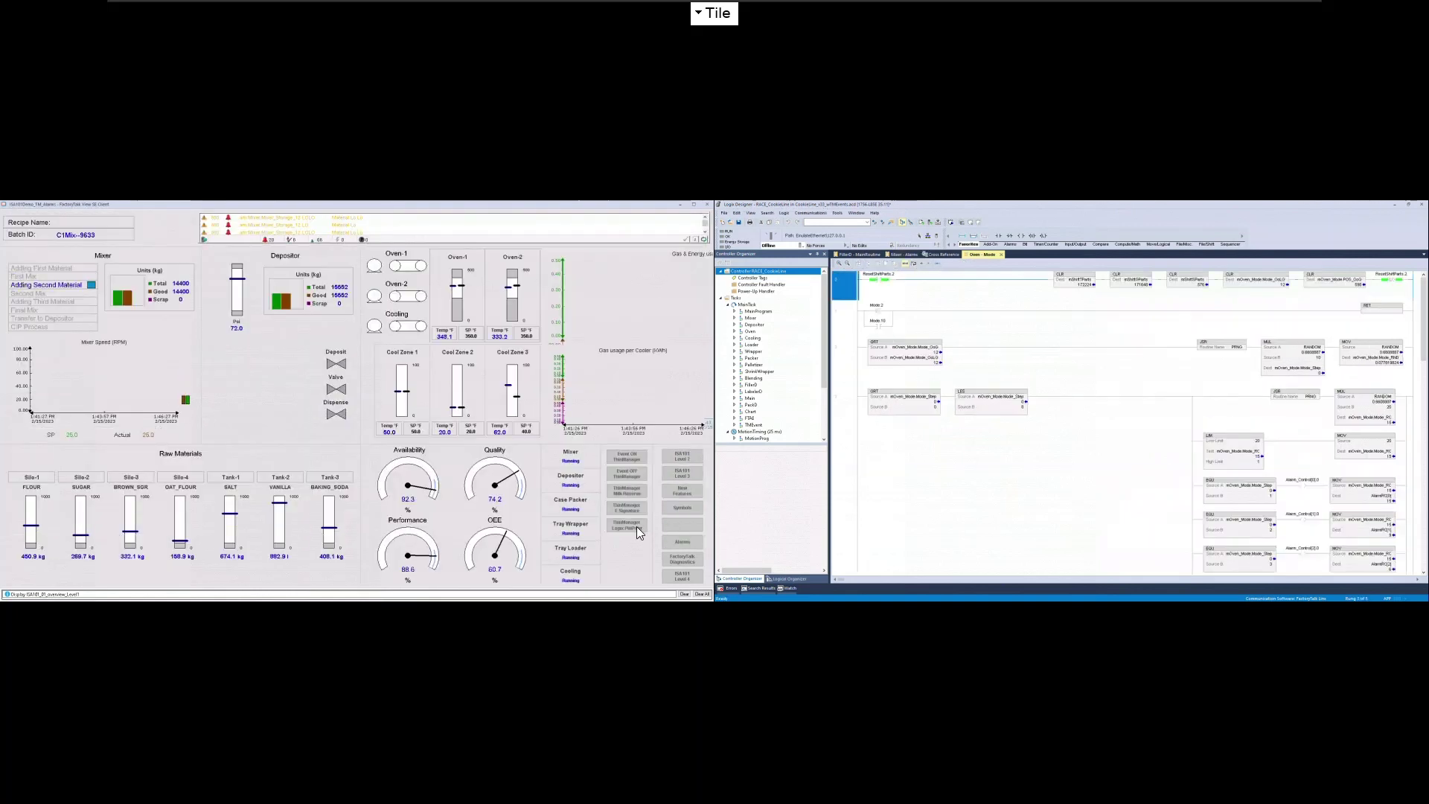
left_click(1034, 322)
scroll(775, 351, "down", 10)
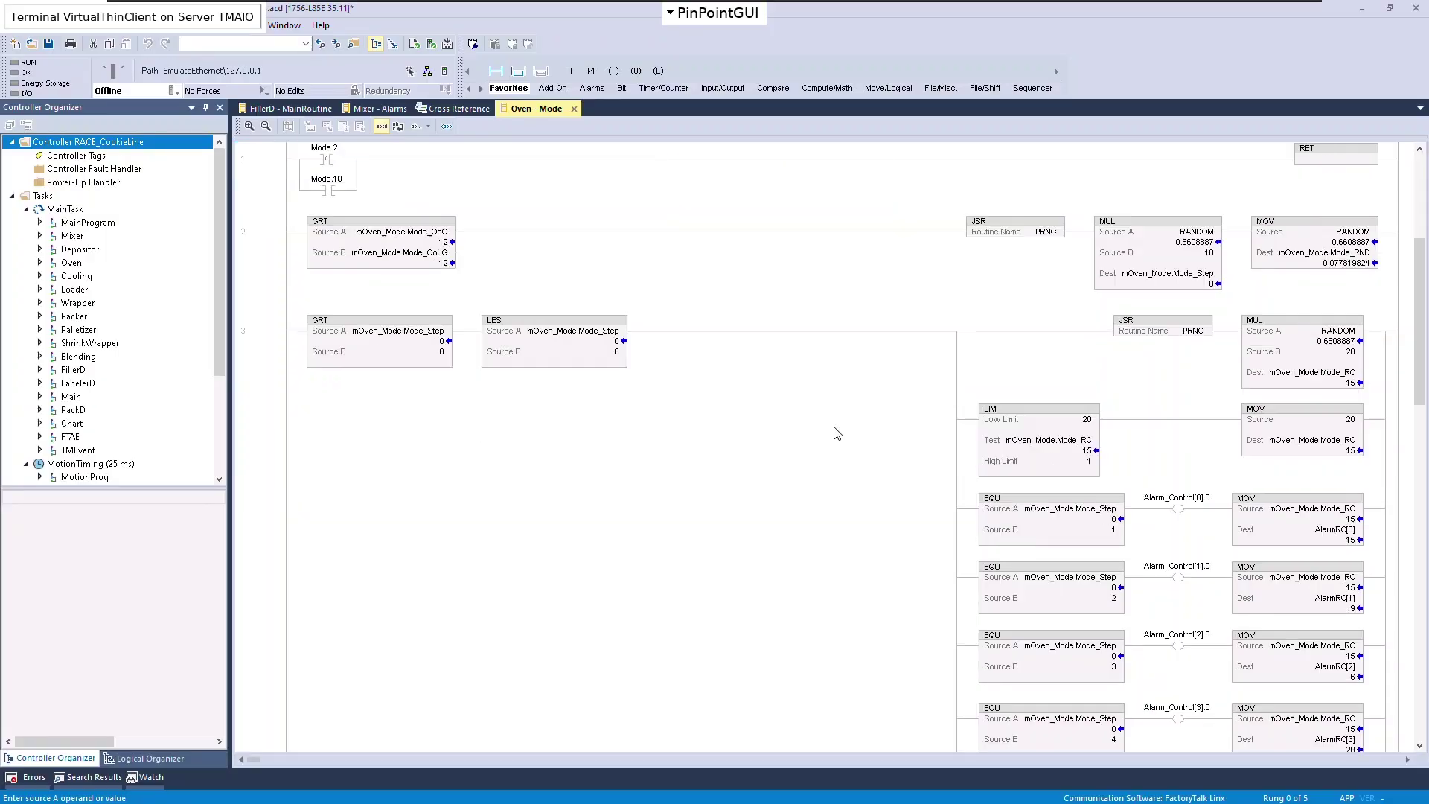
scroll(834, 438, "down", 5)
- Cross-reference Source B mOven_Mode.POS_OoG and return to the ADD in rung 4
left_click(1293, 202)
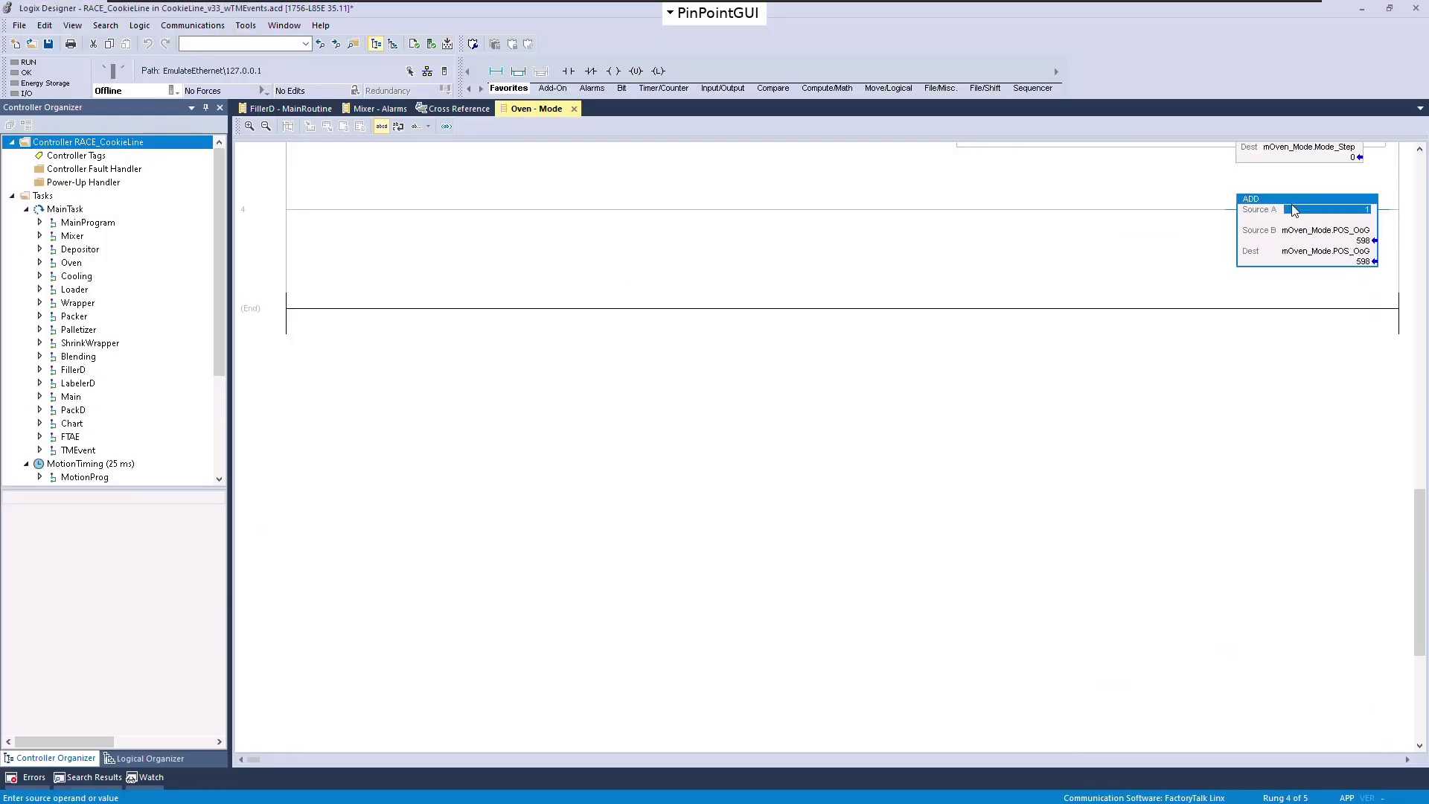
right_click(1294, 206)
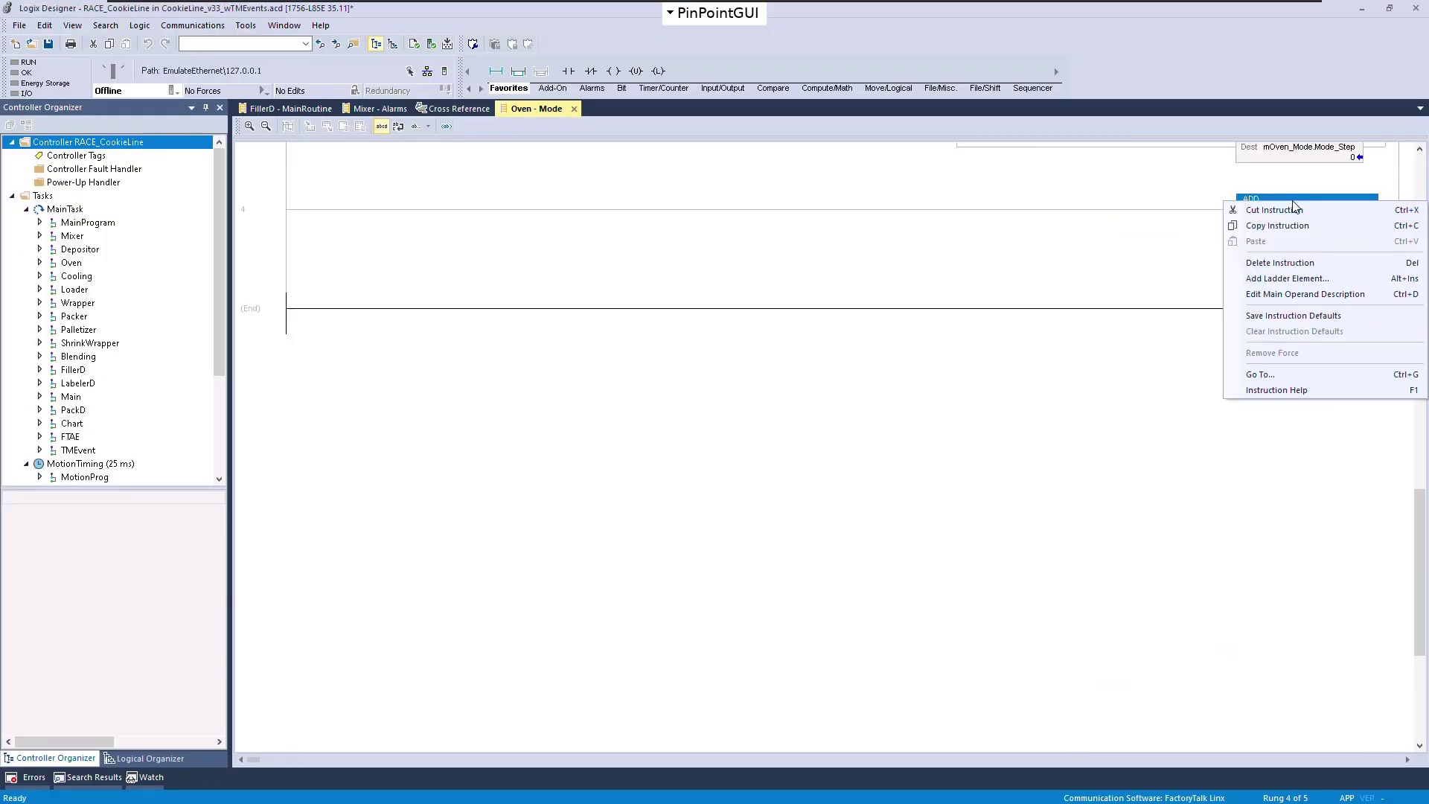
key("Escape")
left_click(1302, 230)
right_click(1304, 236)
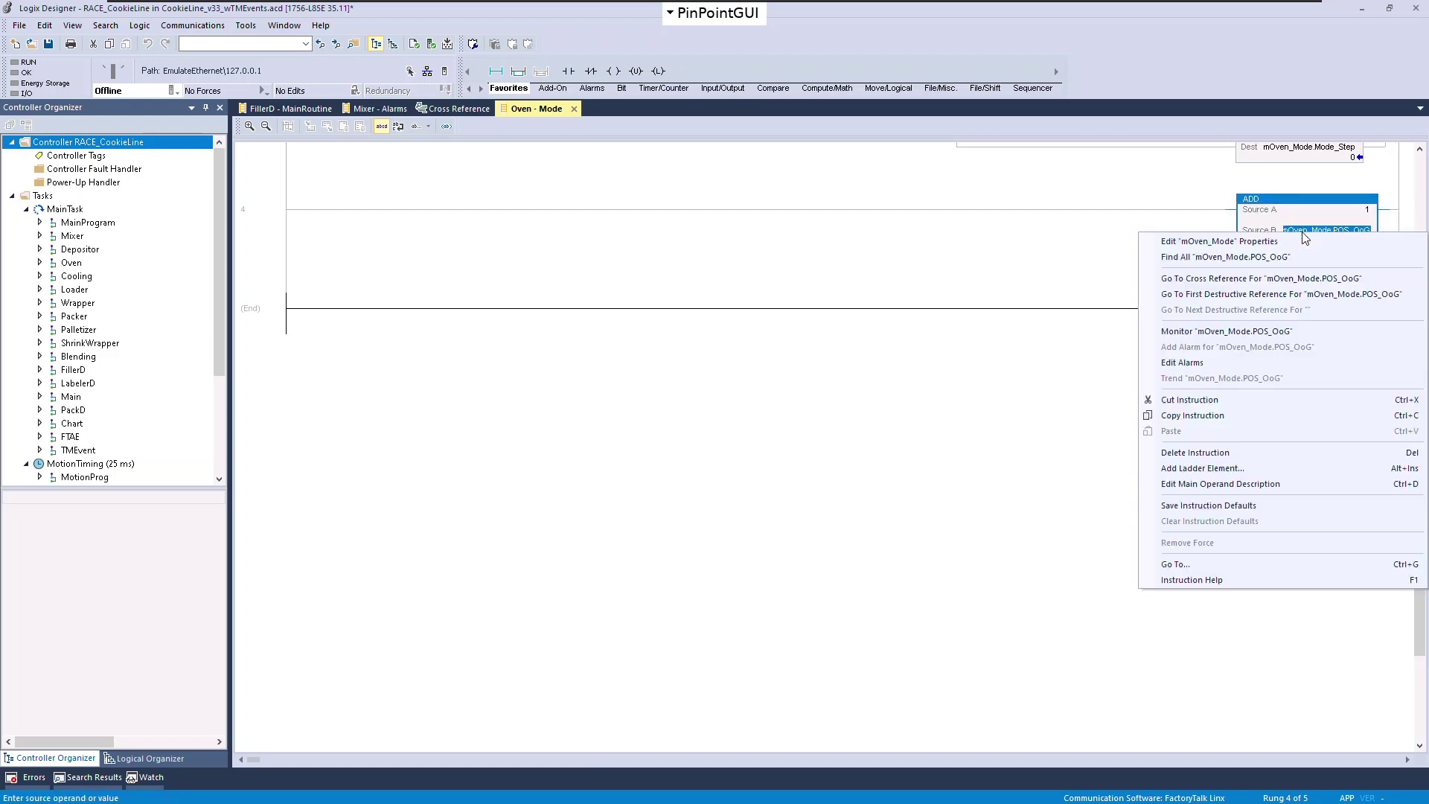
left_click(1294, 278)
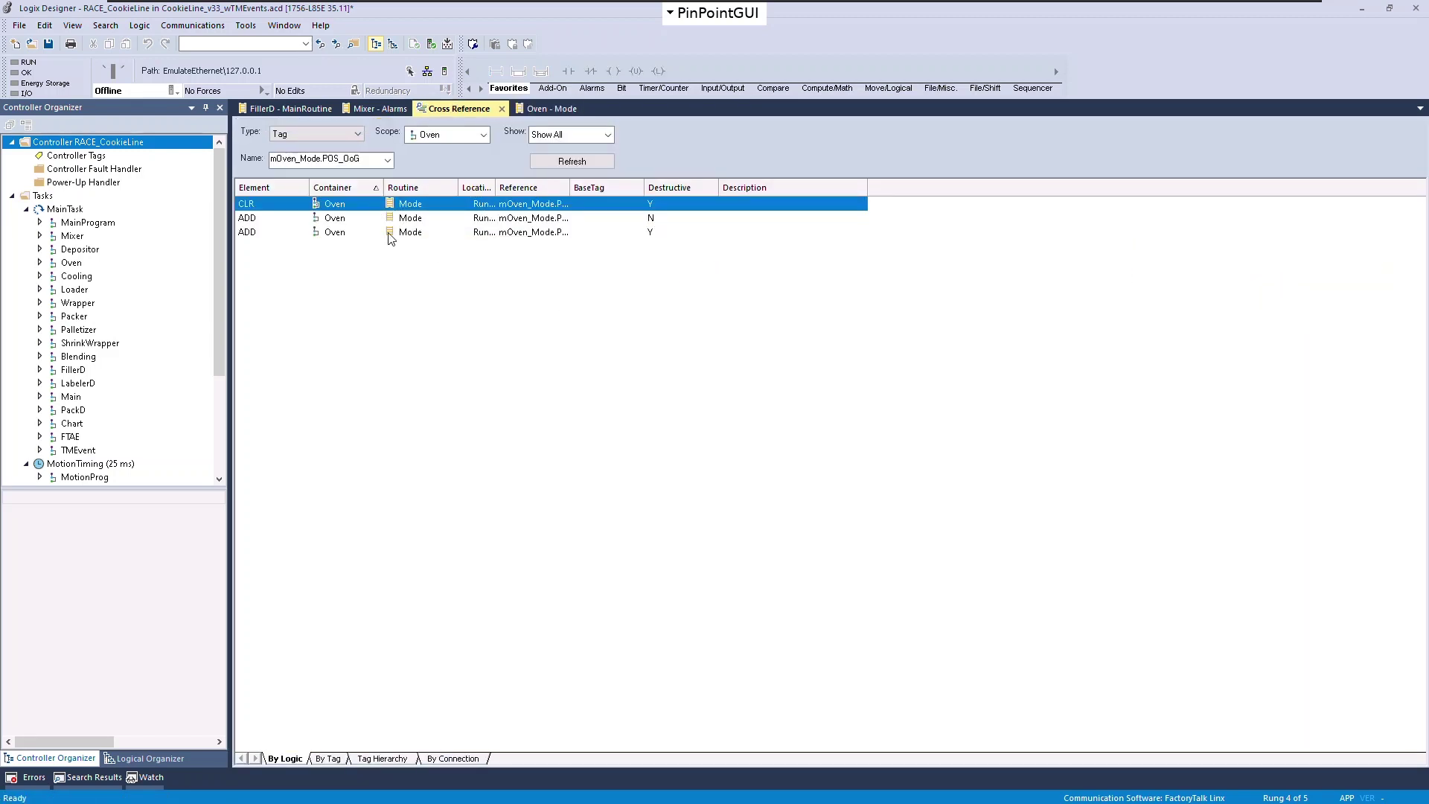
double_click(328, 219)
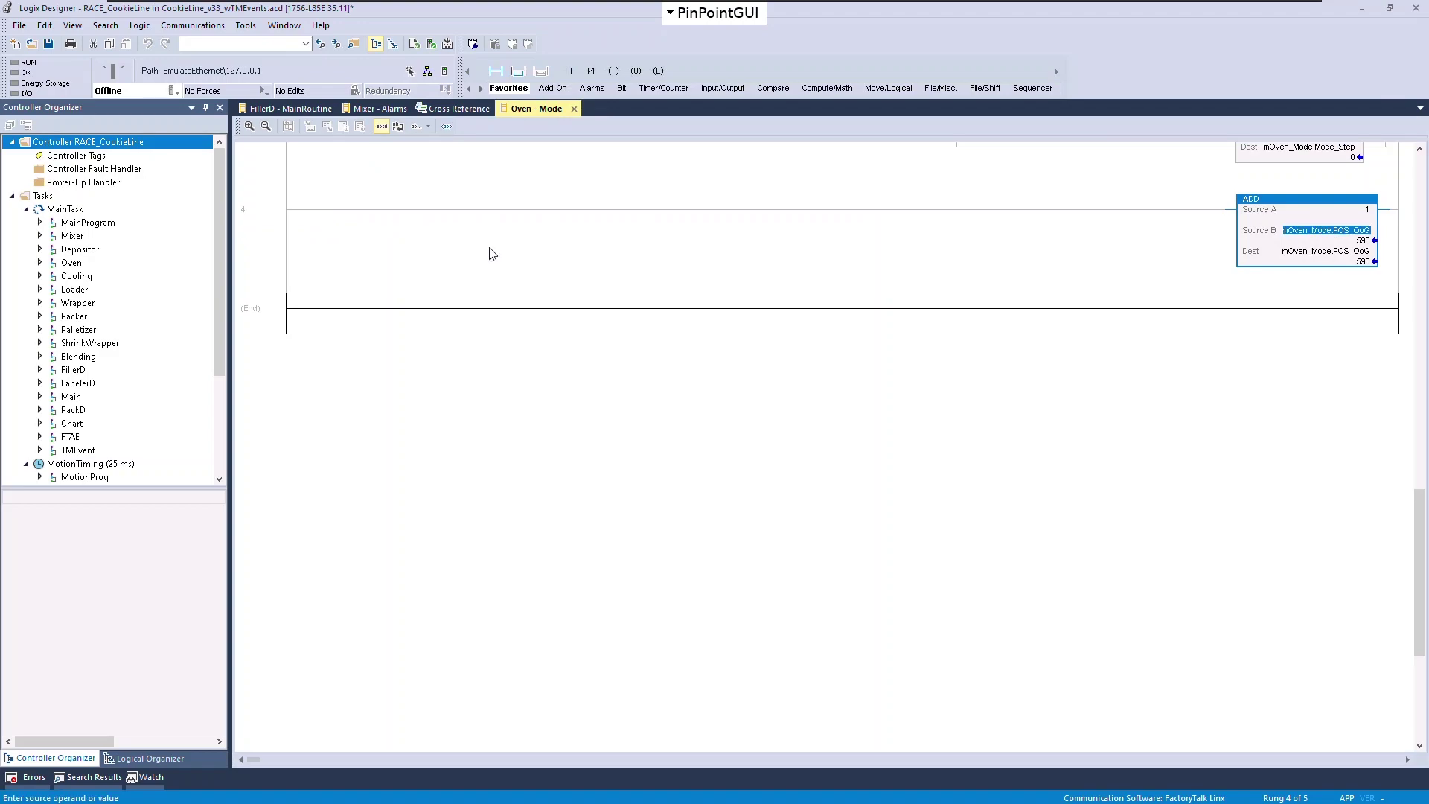